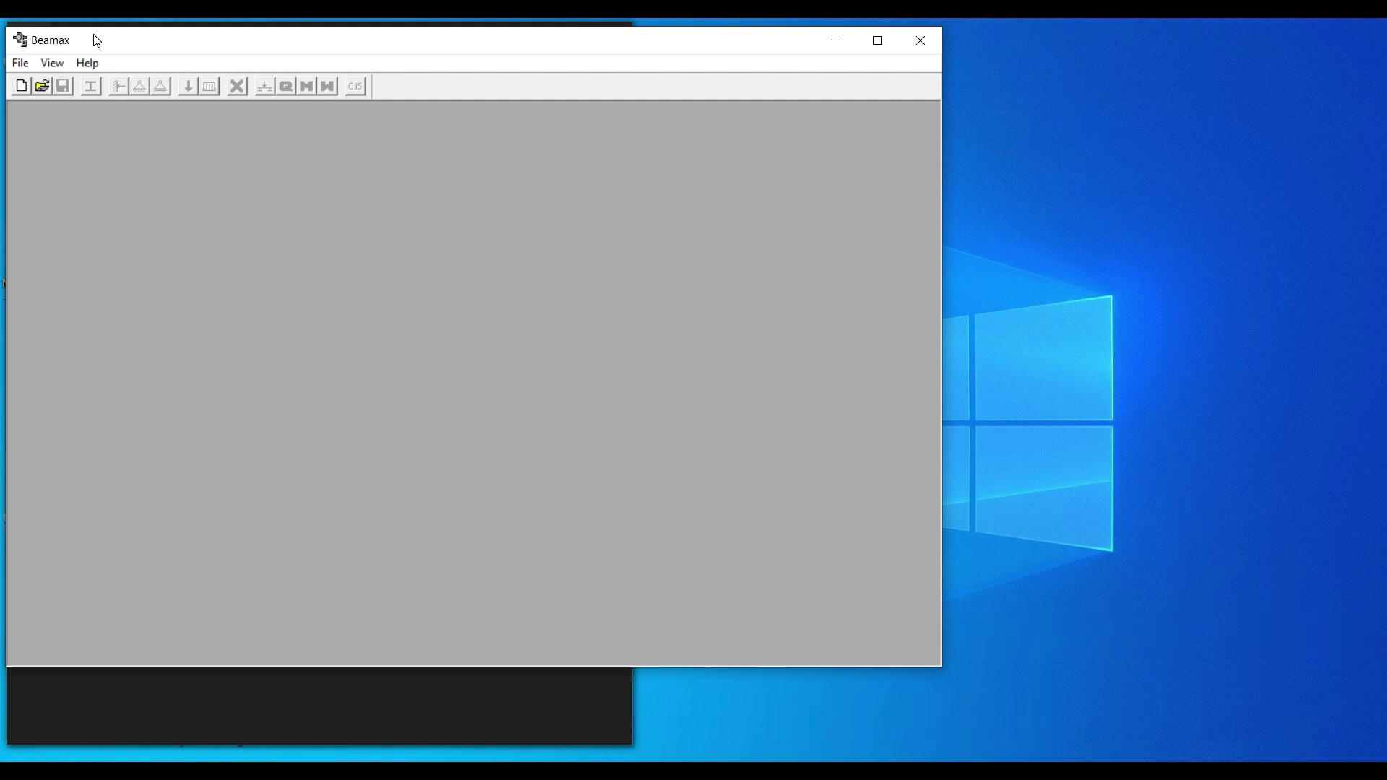
Drag the Beamax window by its title bar into position on the desktop.
mouse_move(120, 46)
left_mouse_down()
mouse_move(183, 52)
mouse_move(121, 46)
left_mouse_up()
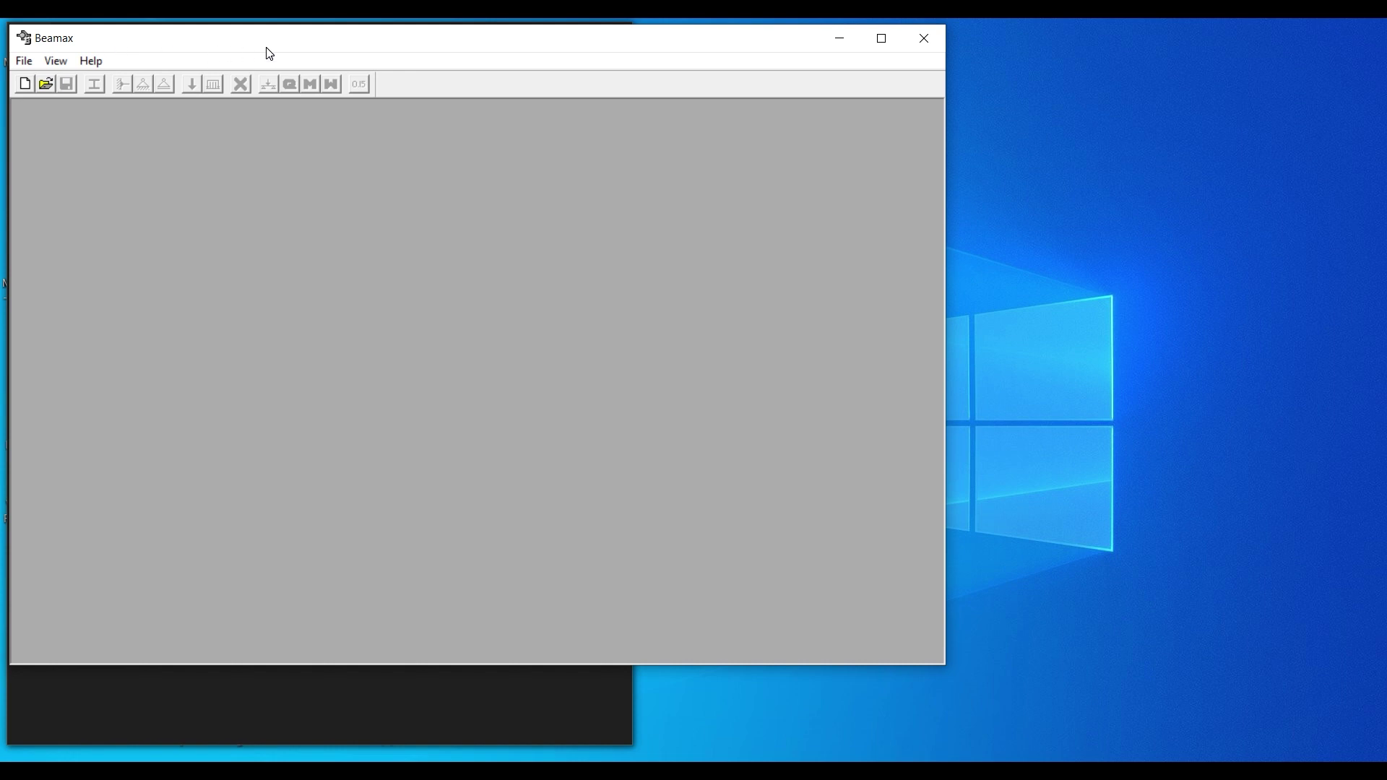
Turn the toolbar off and back on, then show the File menu's recent beam files.
left_click(24, 60)
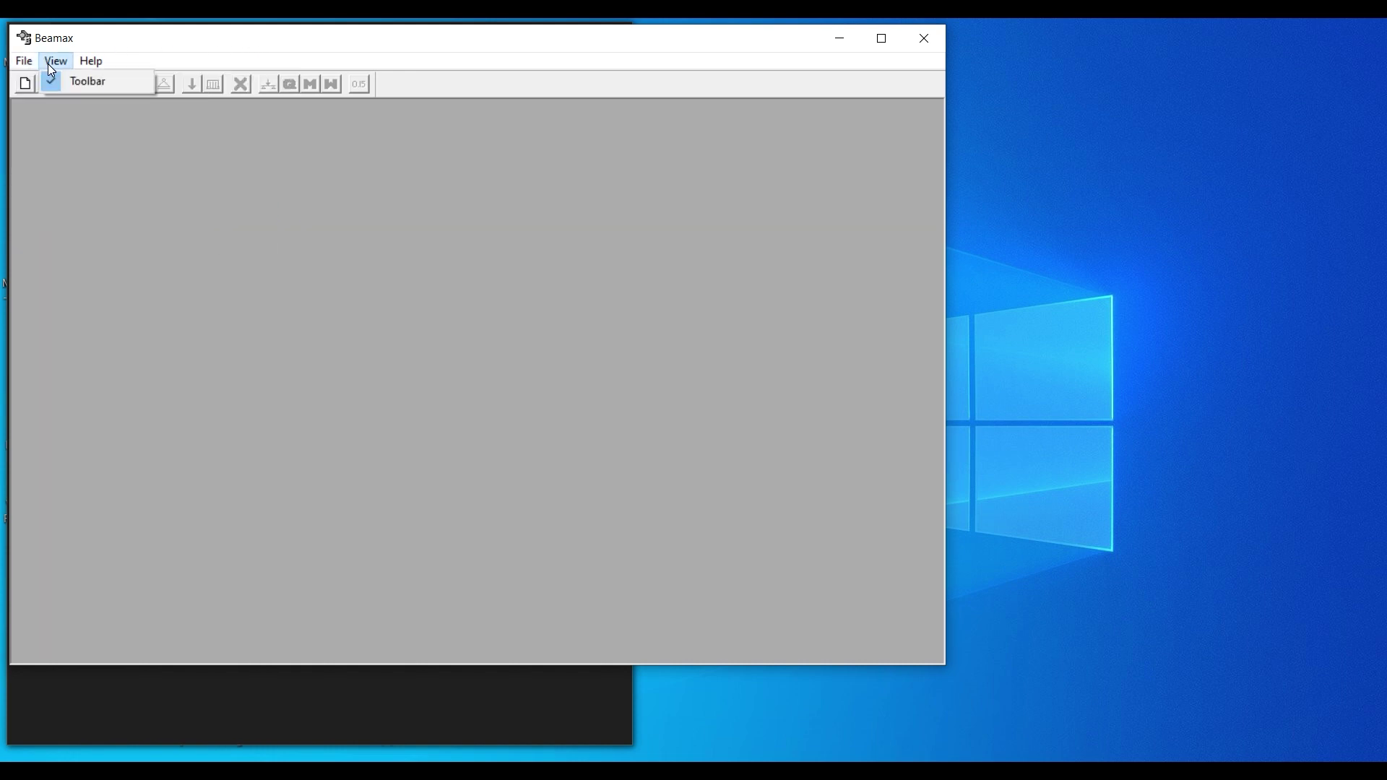
mouse_move(82, 68)
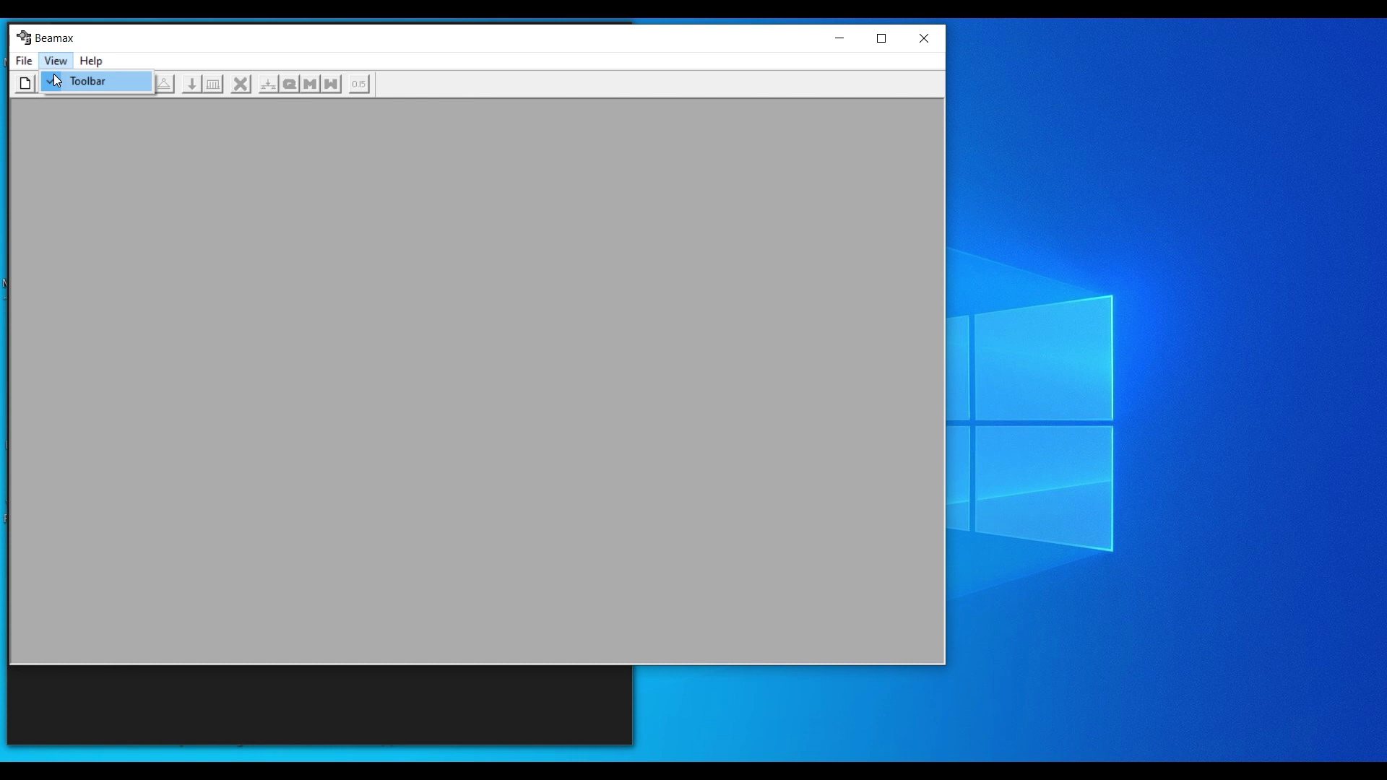
left_click(58, 82)
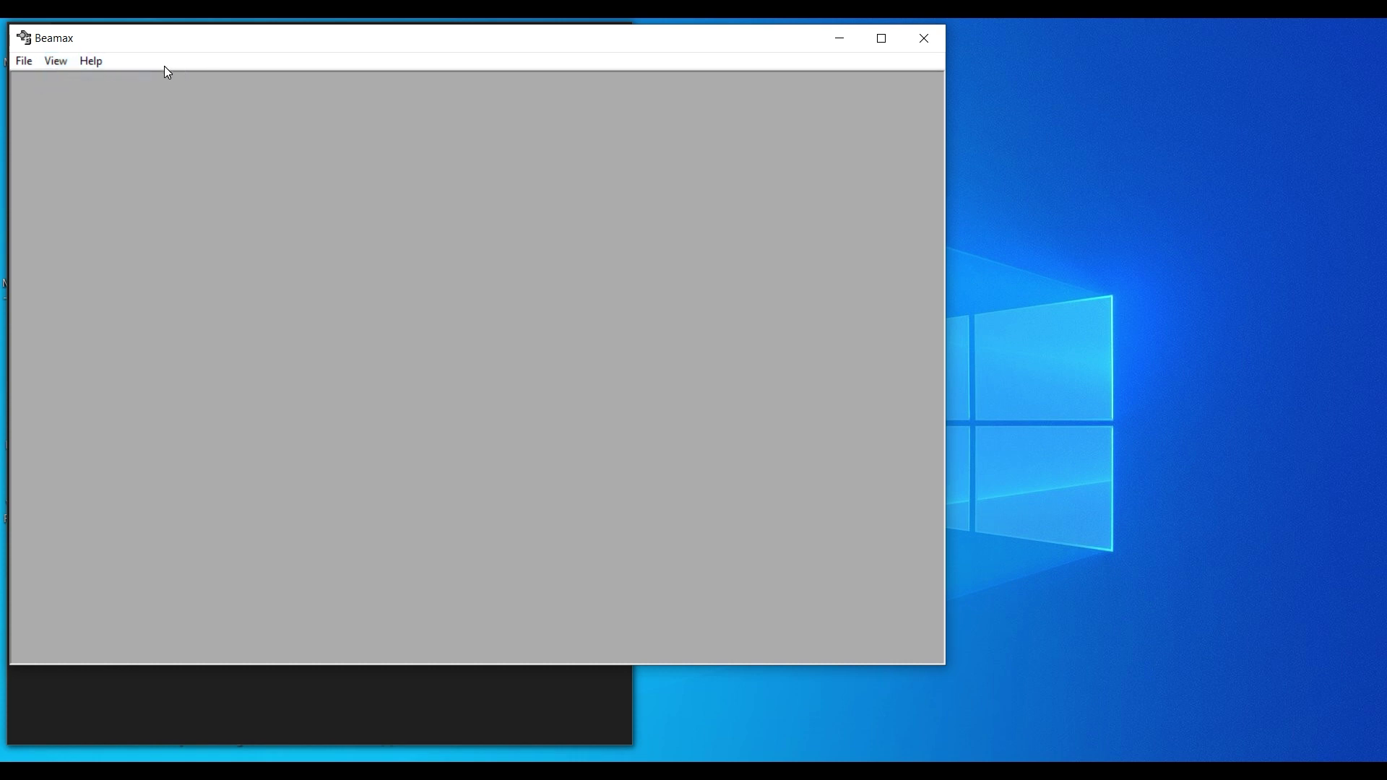
left_click(64, 61)
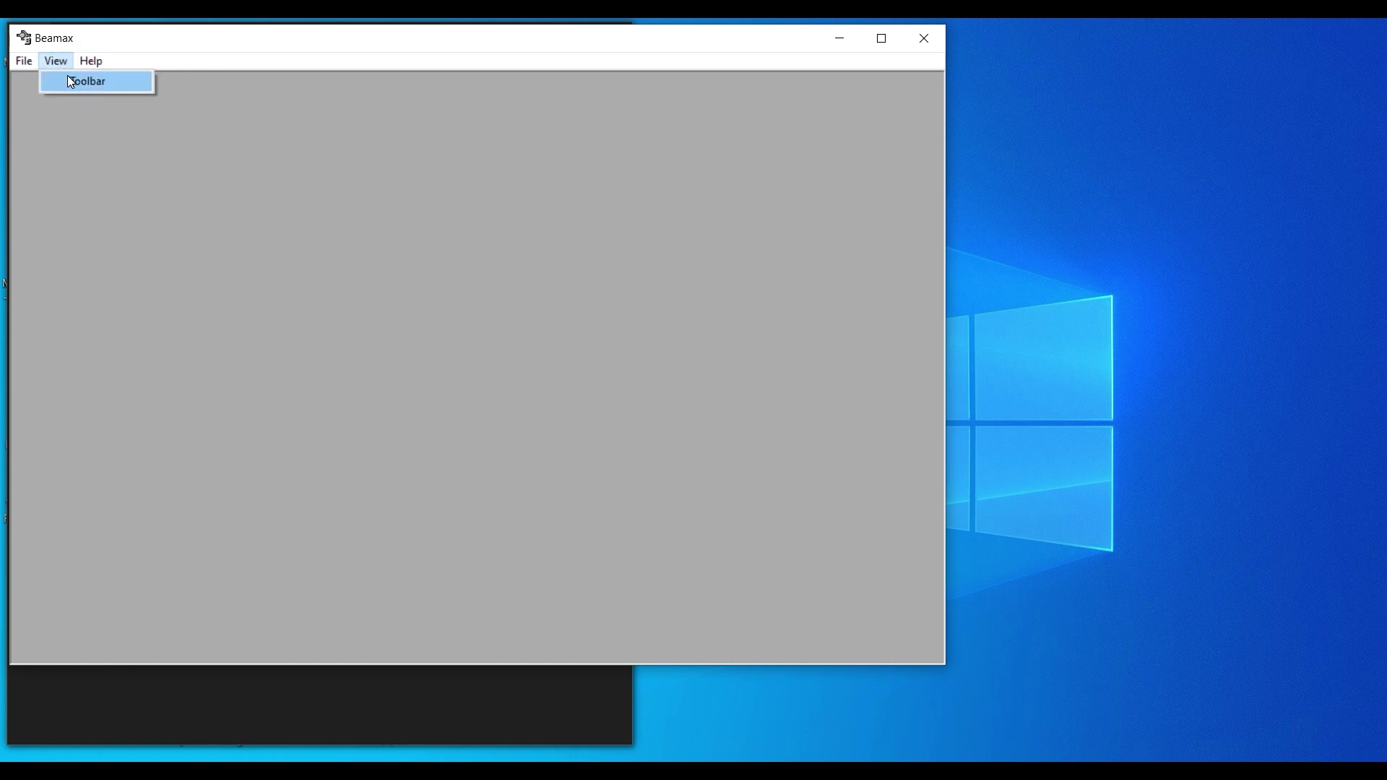
left_click(70, 82)
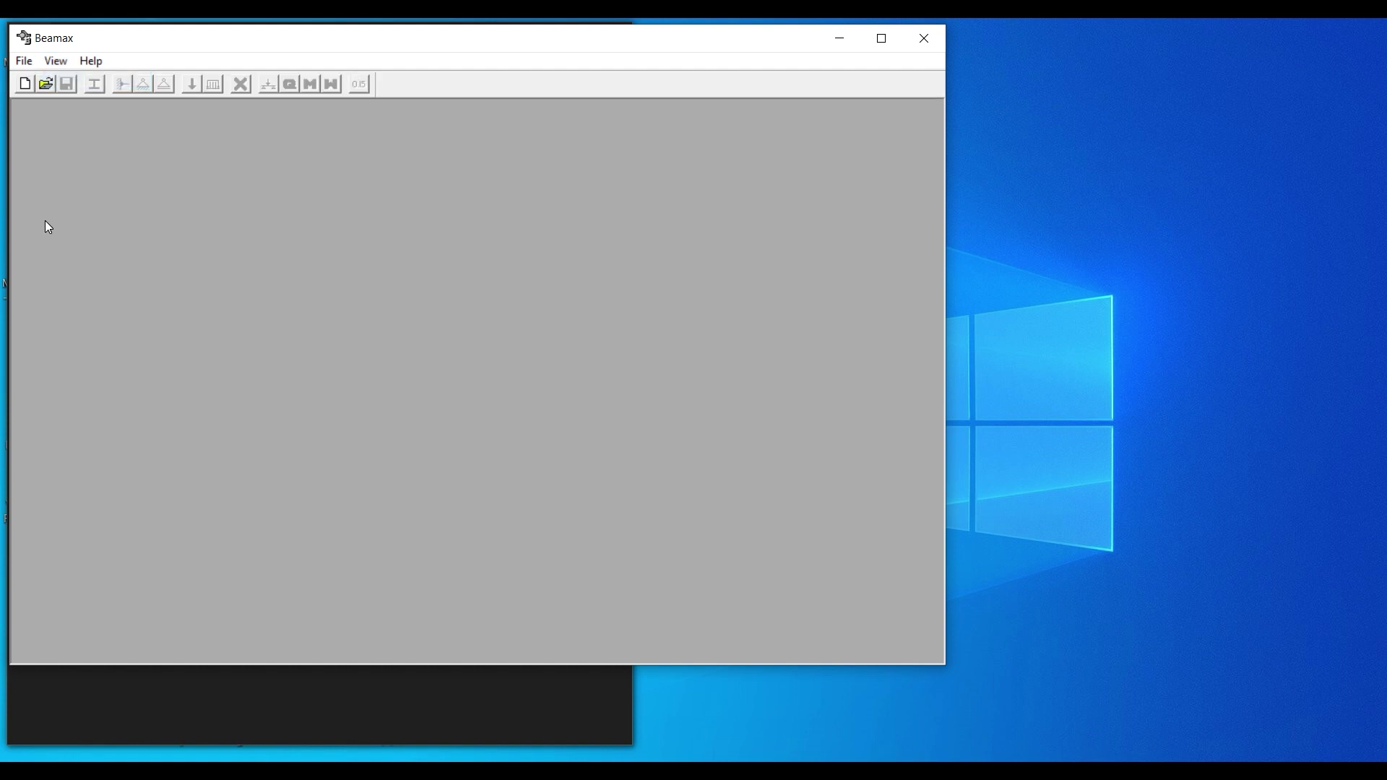
left_click(20, 63)
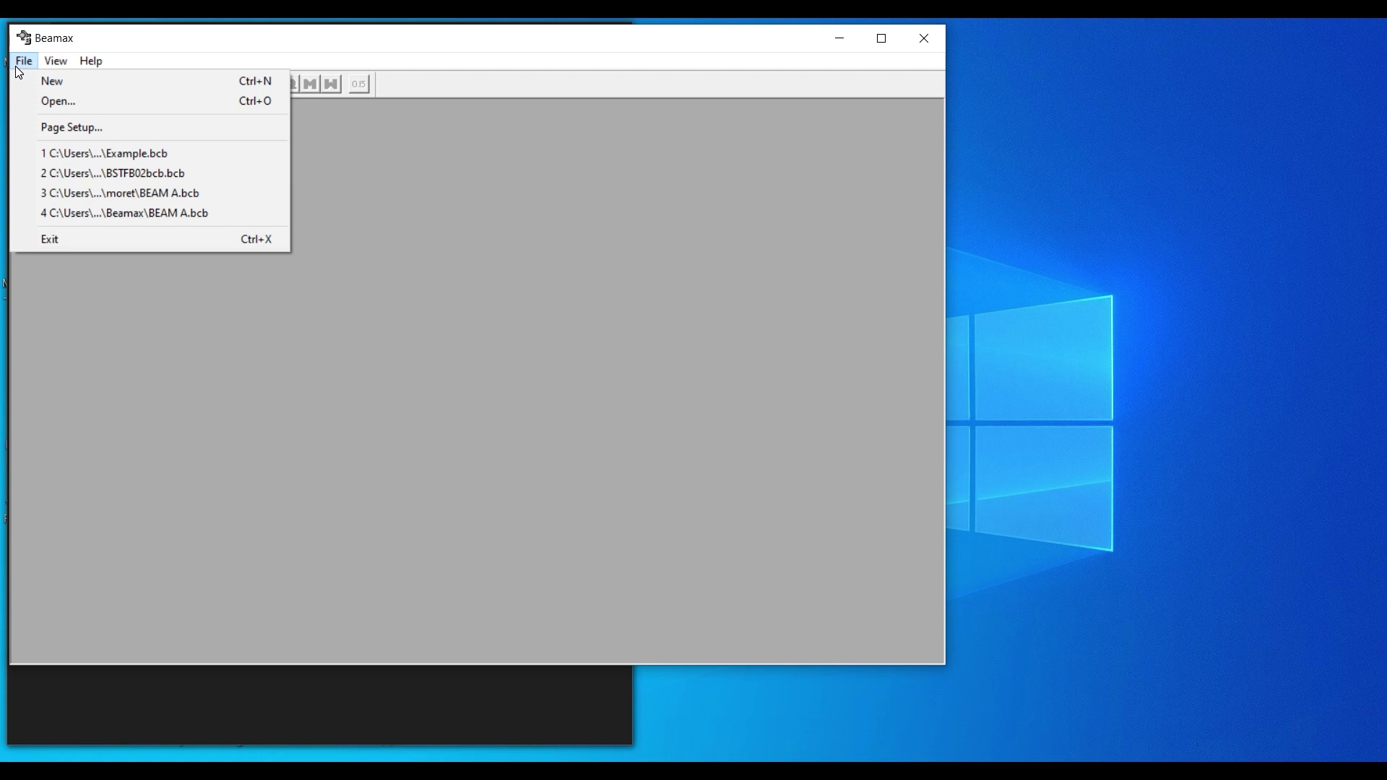
left_click(45, 99)
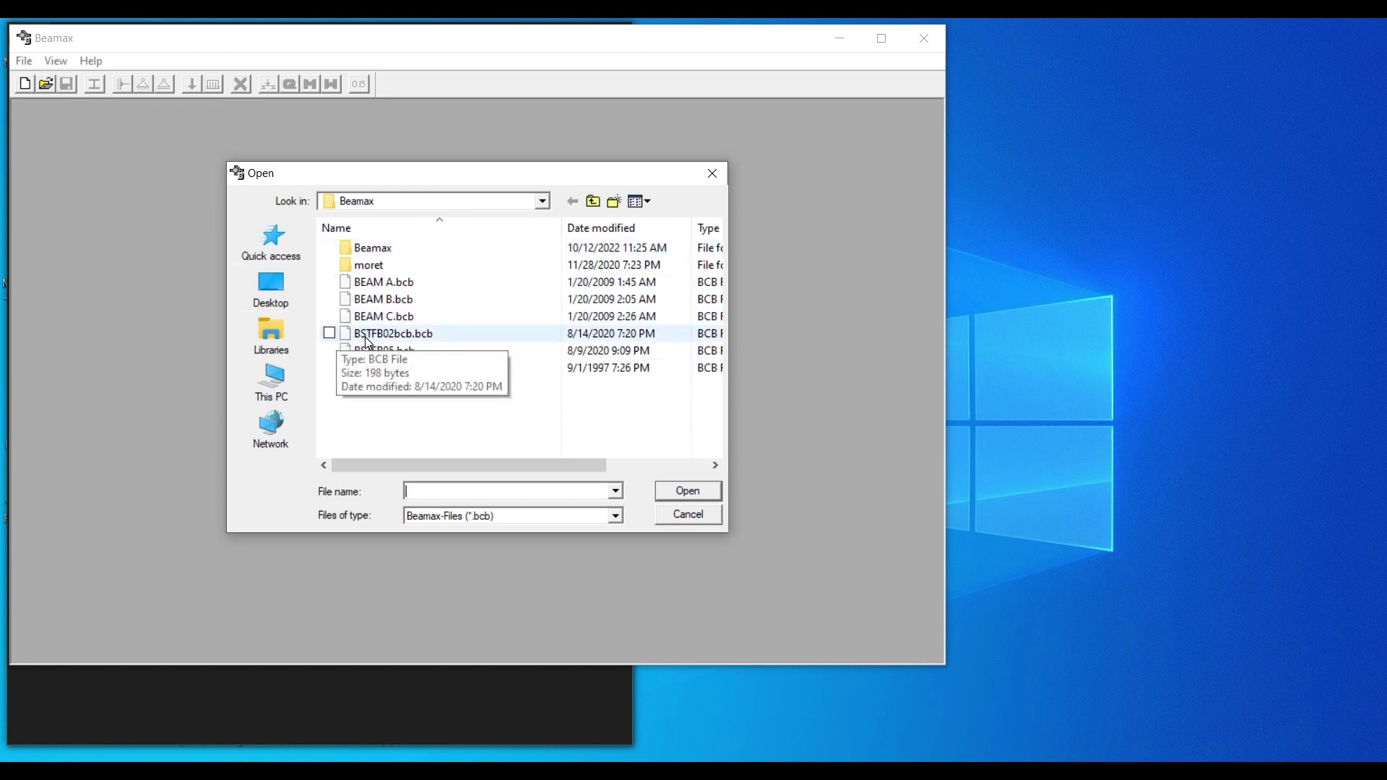
left_click(405, 355)
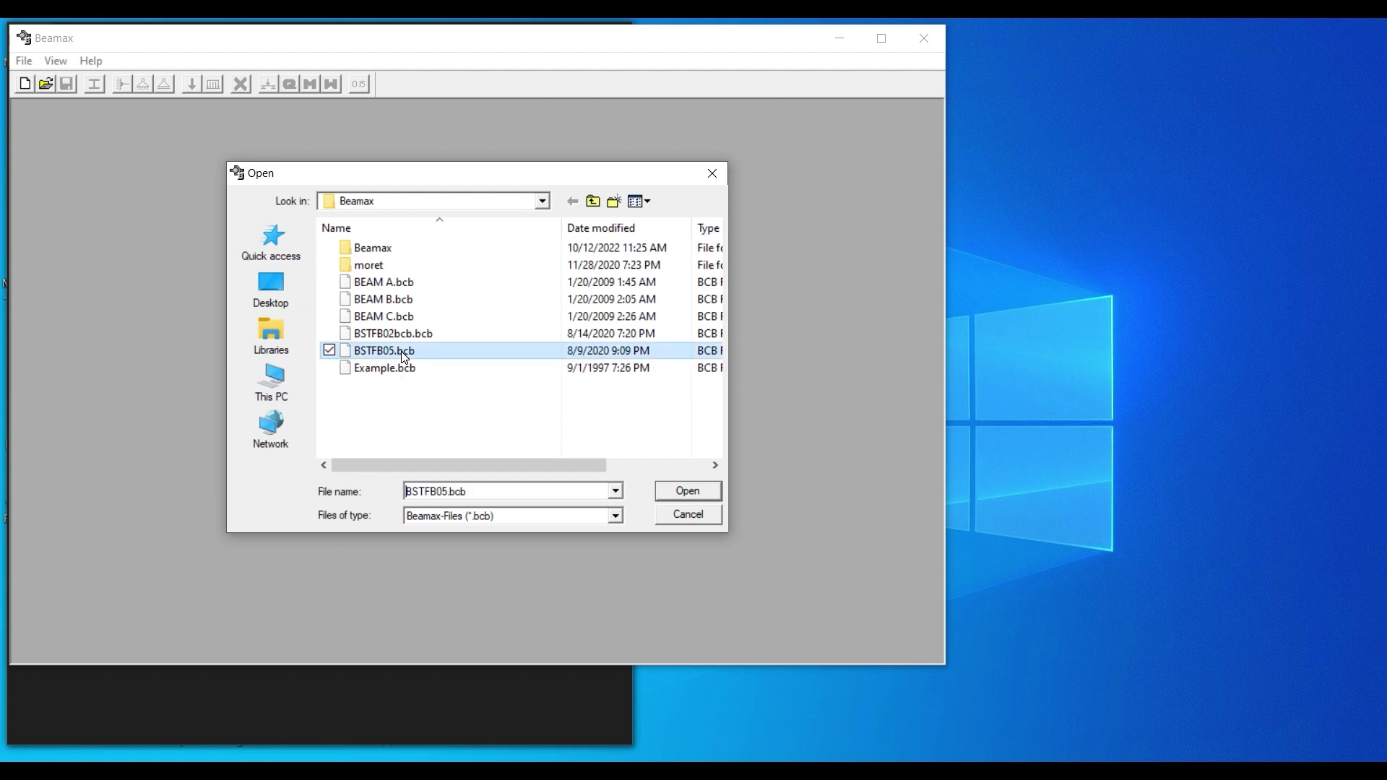
left_click(671, 492)
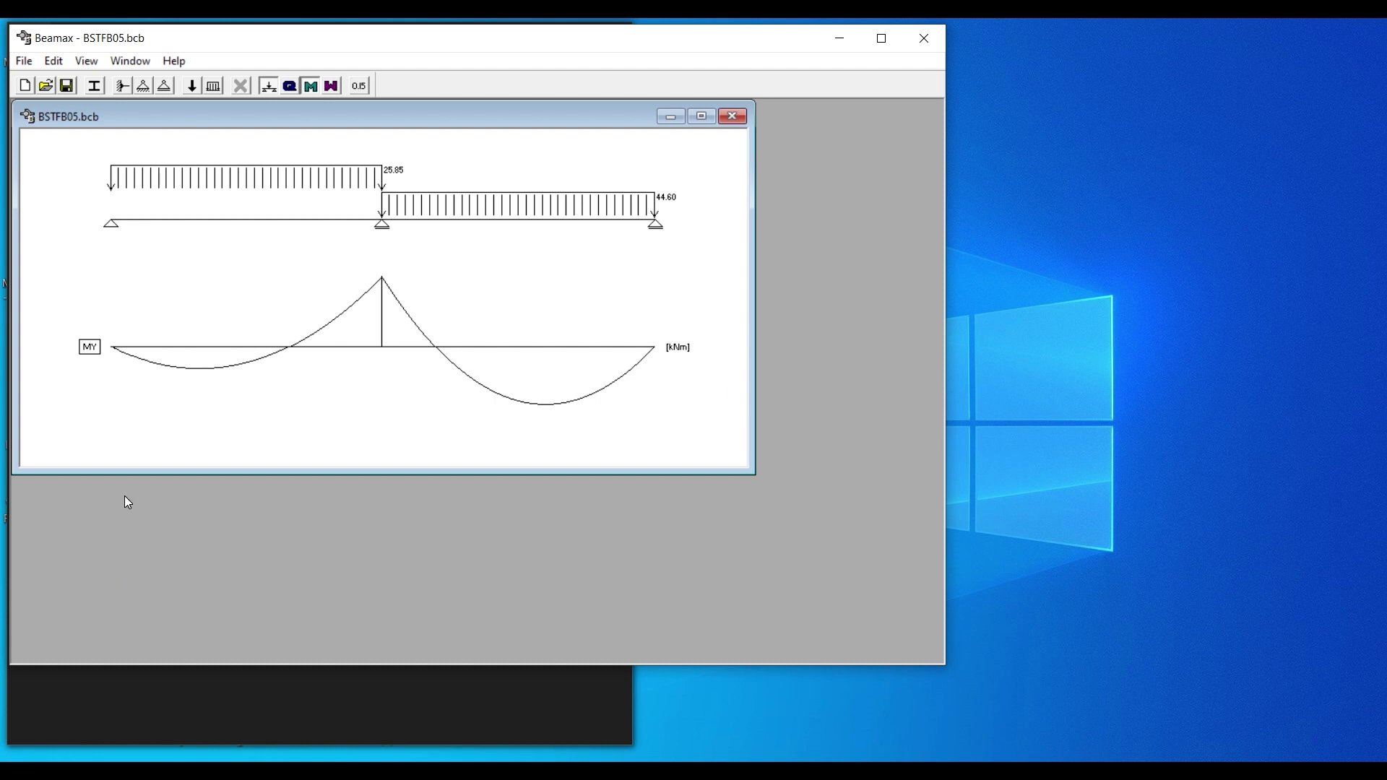
left_click(731, 116)
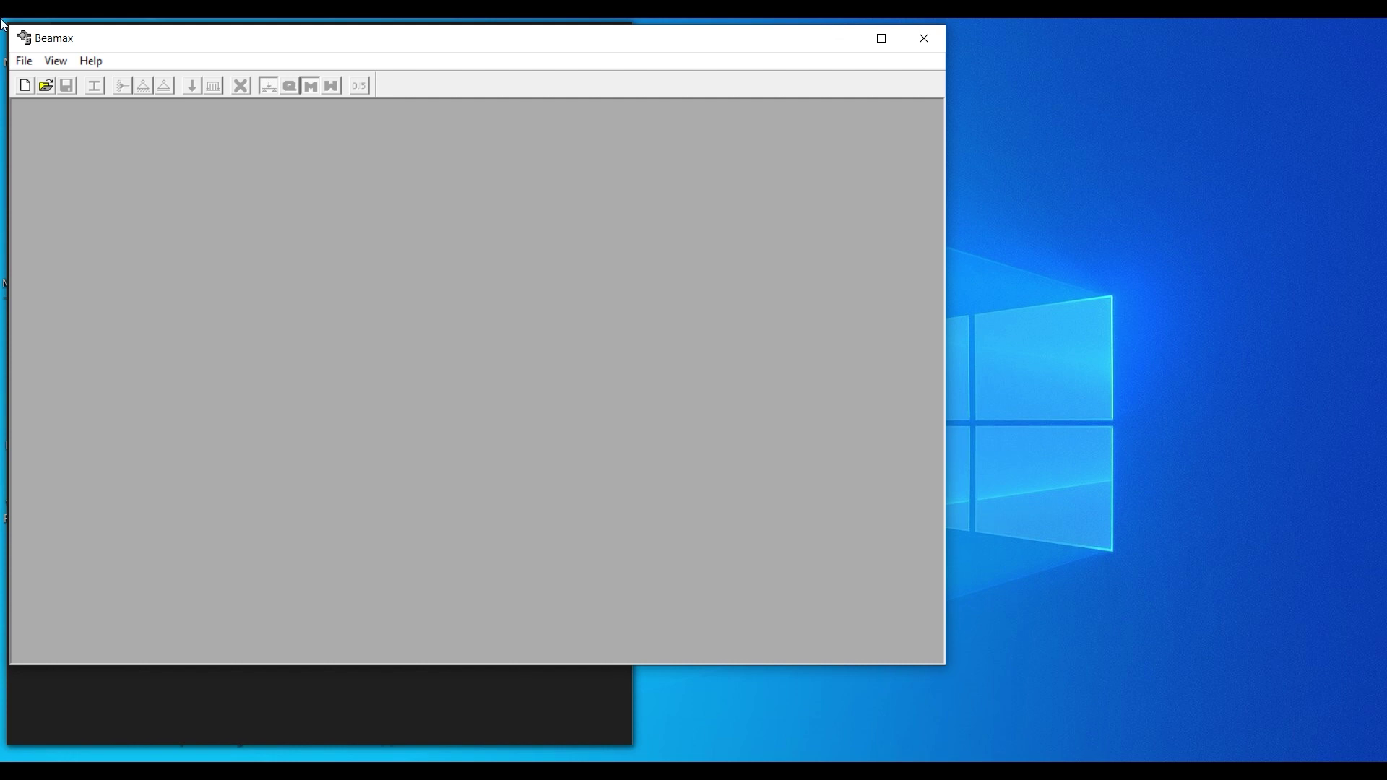
Start a new beam, move the length prompt to the centre, then cancel it.
left_click(25, 61)
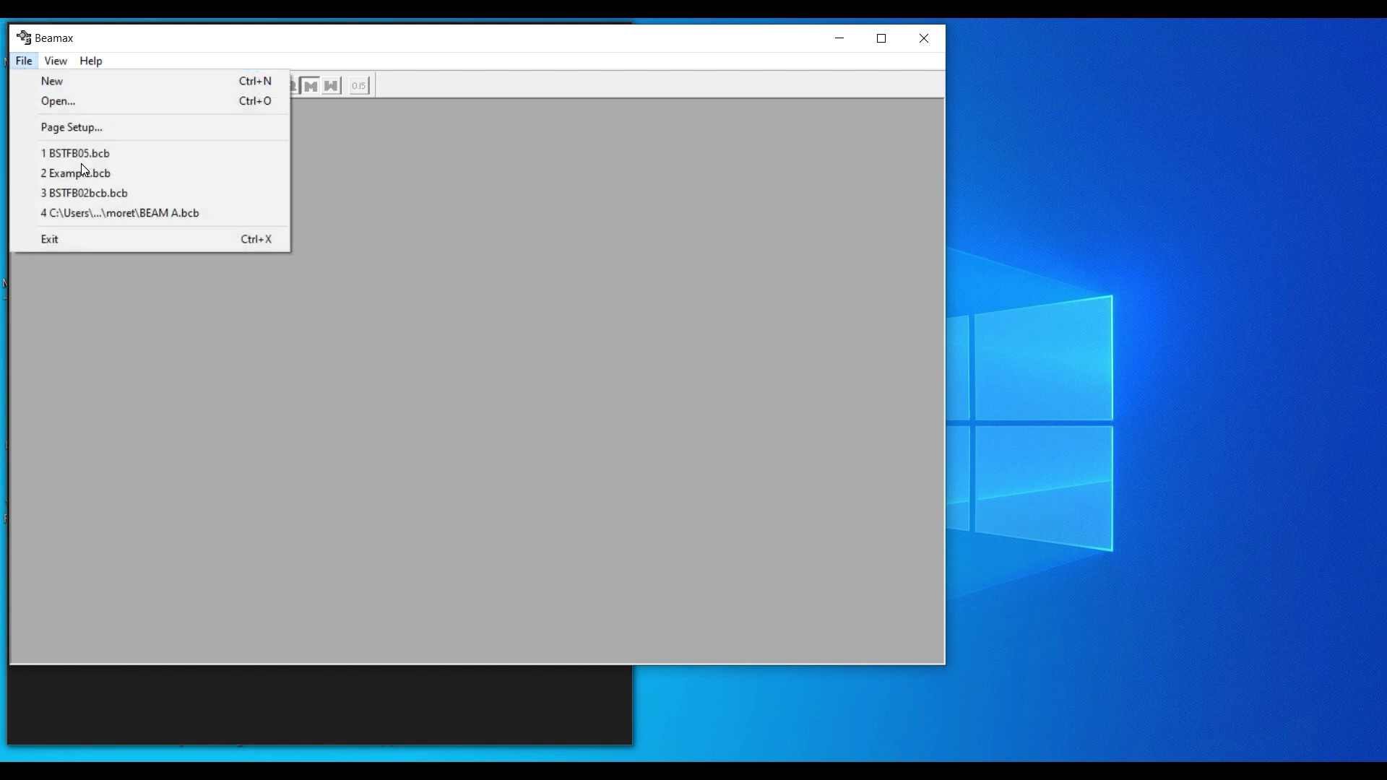
left_click(52, 188)
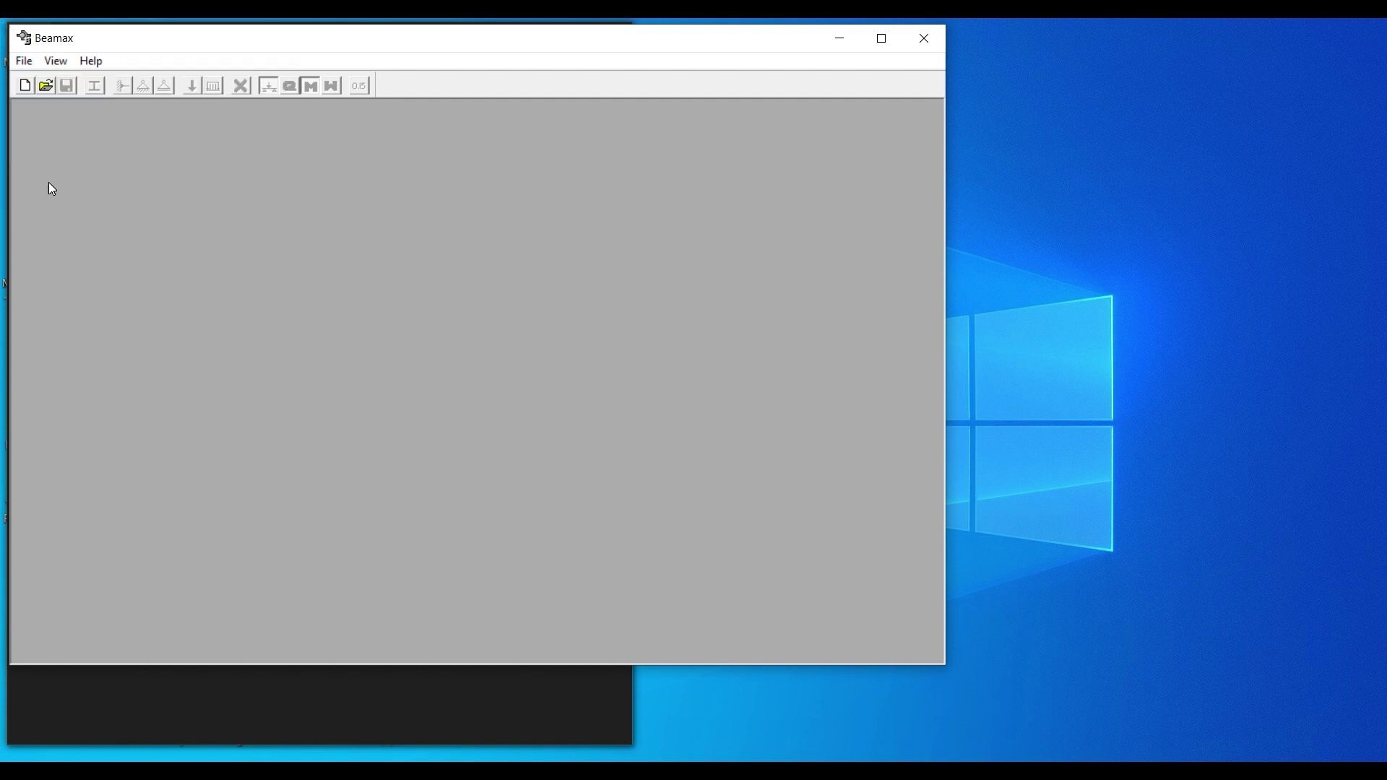
left_click(24, 87)
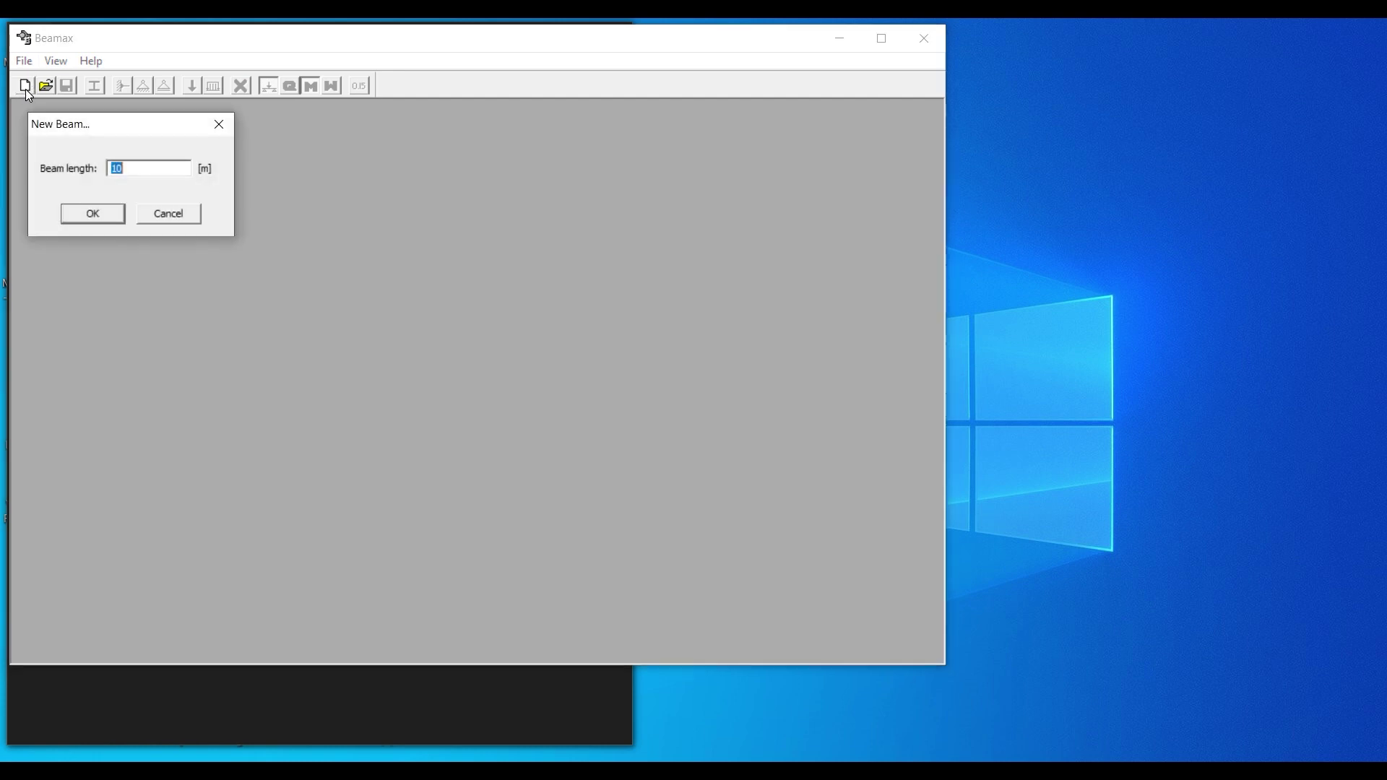
left_click_drag(103, 129, 384, 186)
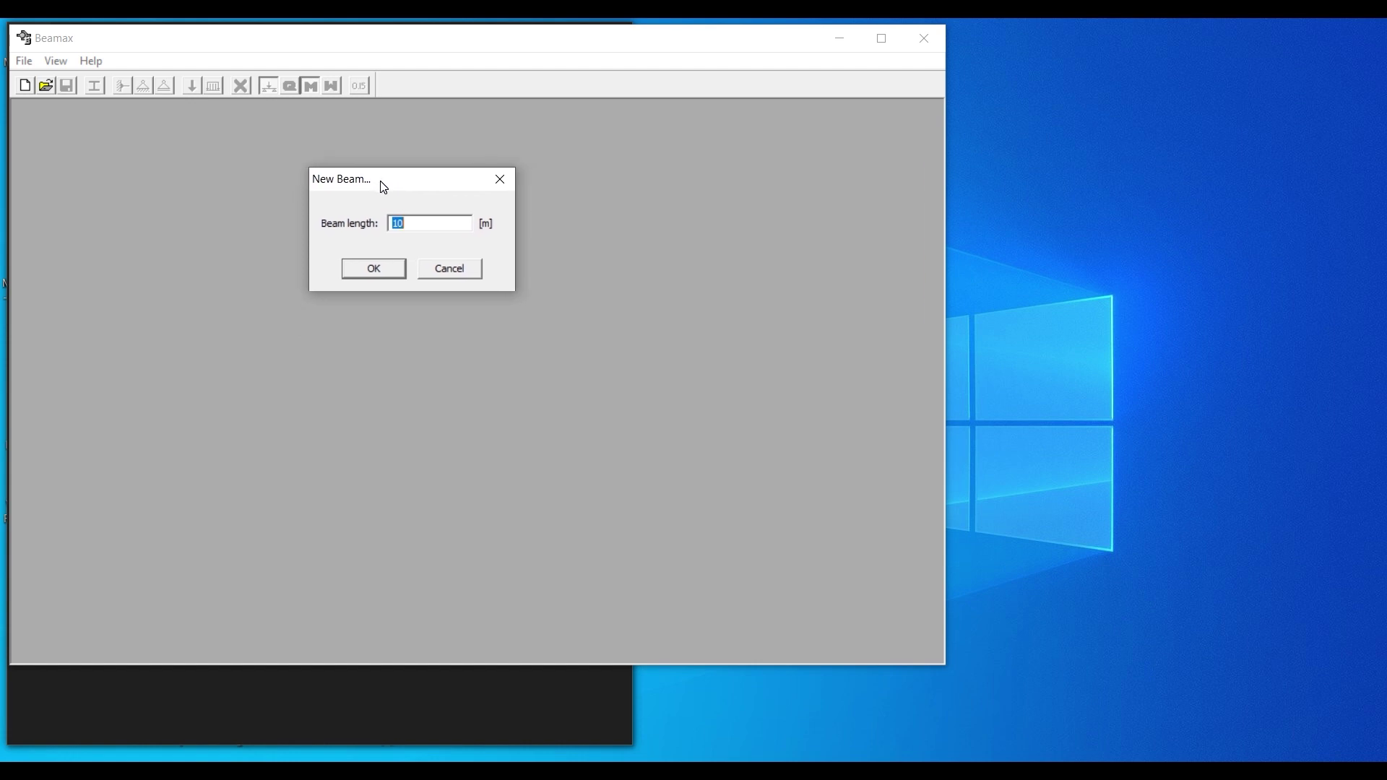
left_click(500, 180)
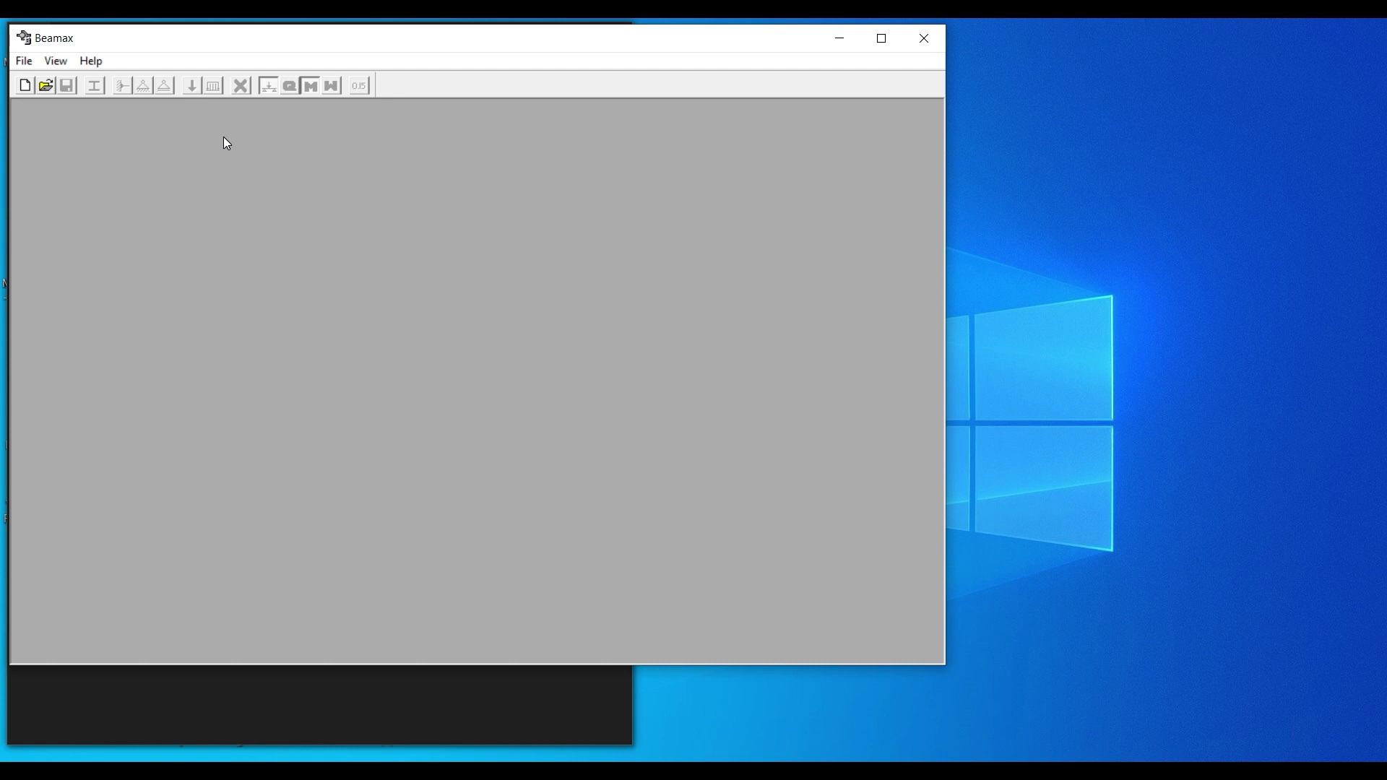
Create the new beam BEAM1 with a 5 m length.
left_click(29, 89)
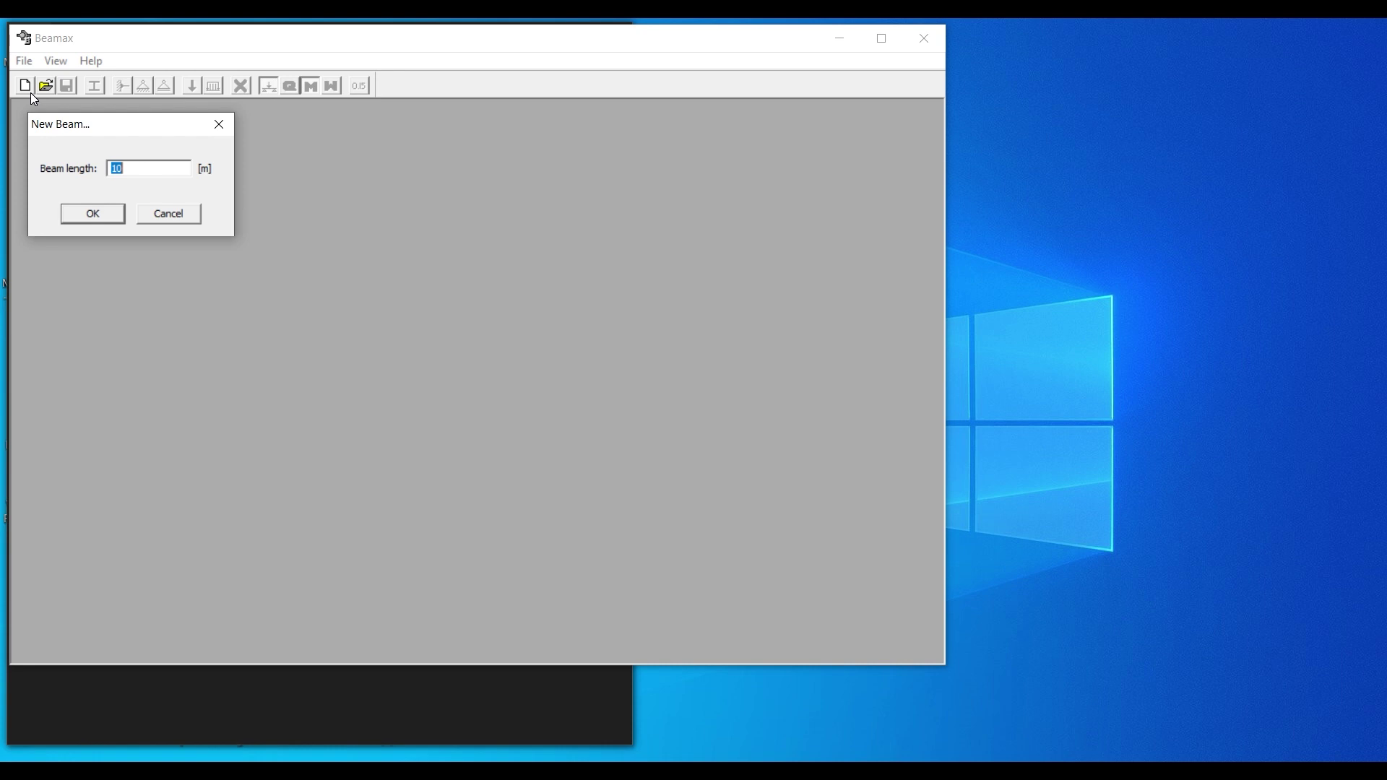
type("5")
left_click(86, 225)
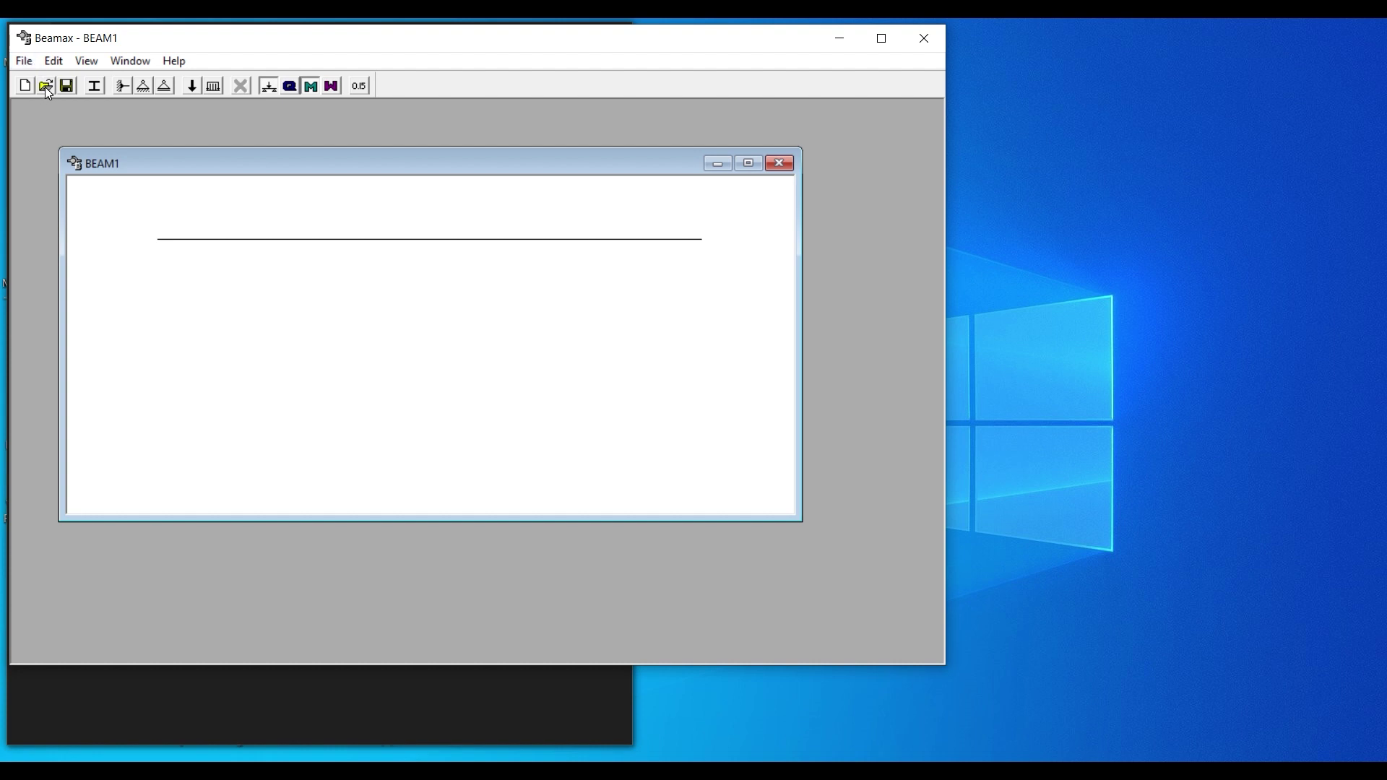
left_click(95, 84)
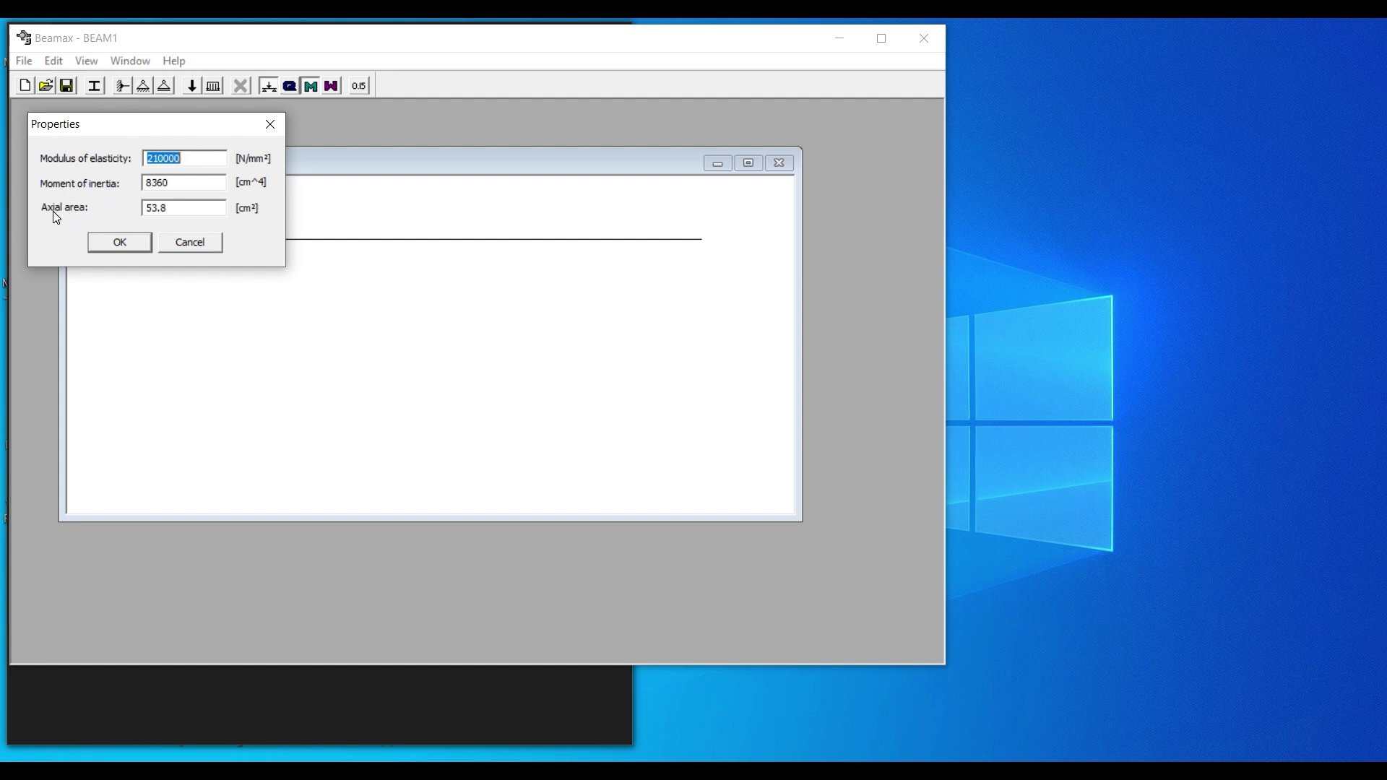
left_click(269, 125)
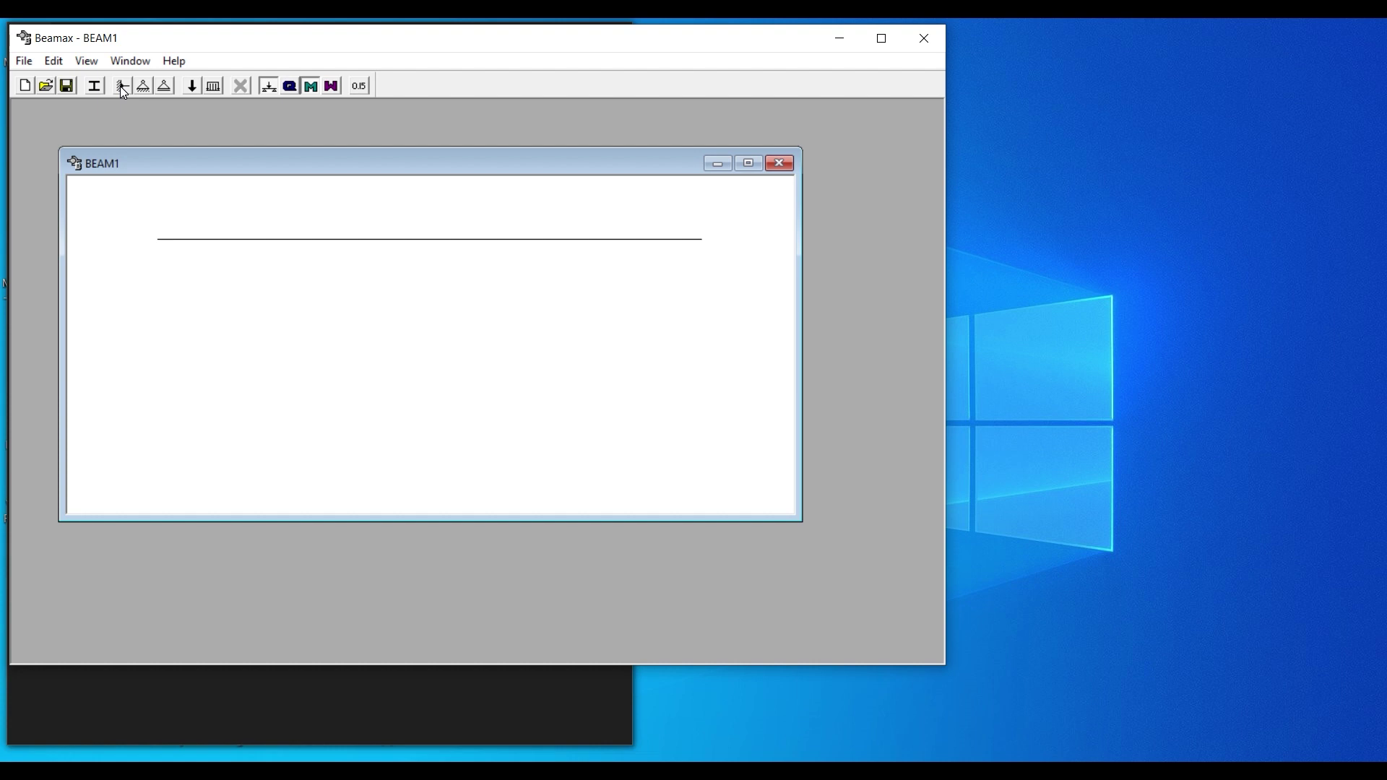
Add fixed supports at the left and right ends, then start a hinged support.
left_click(123, 87)
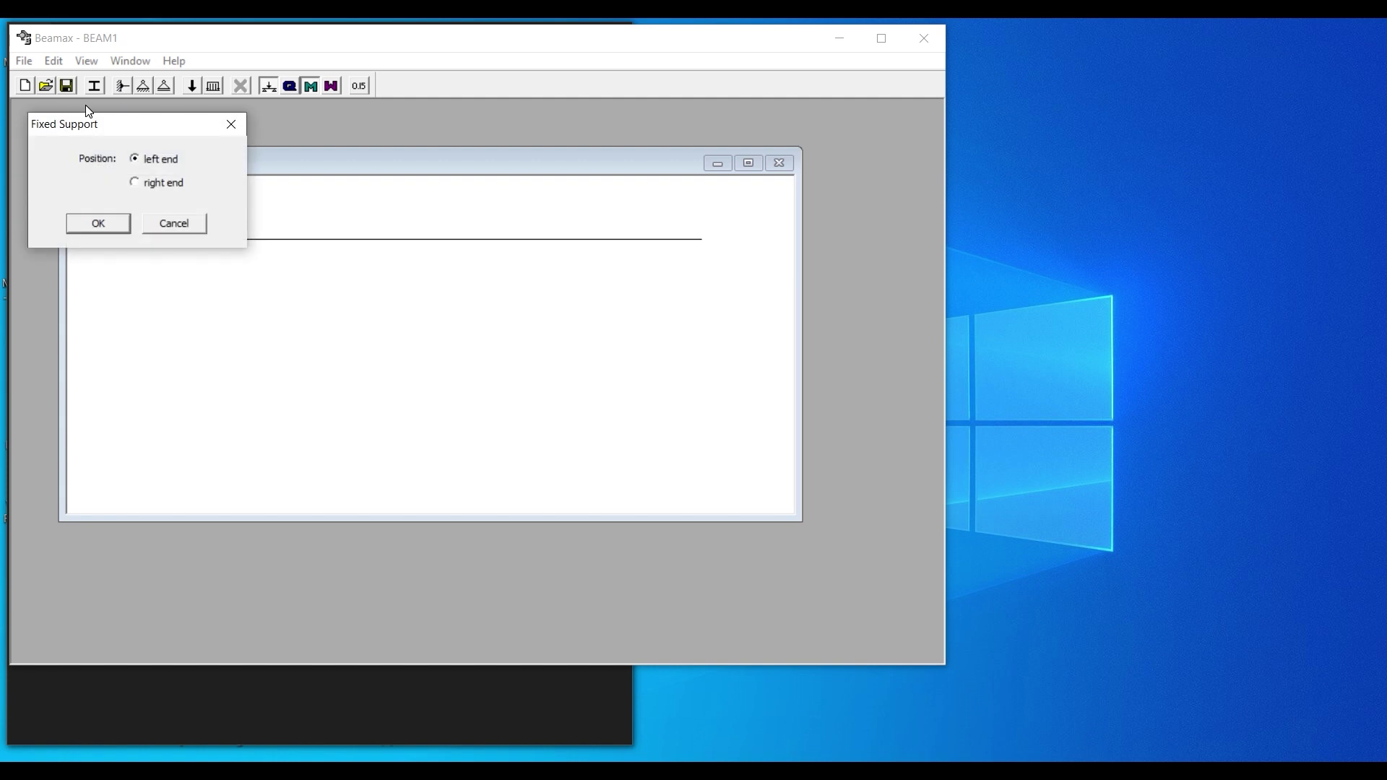
left_click(97, 224)
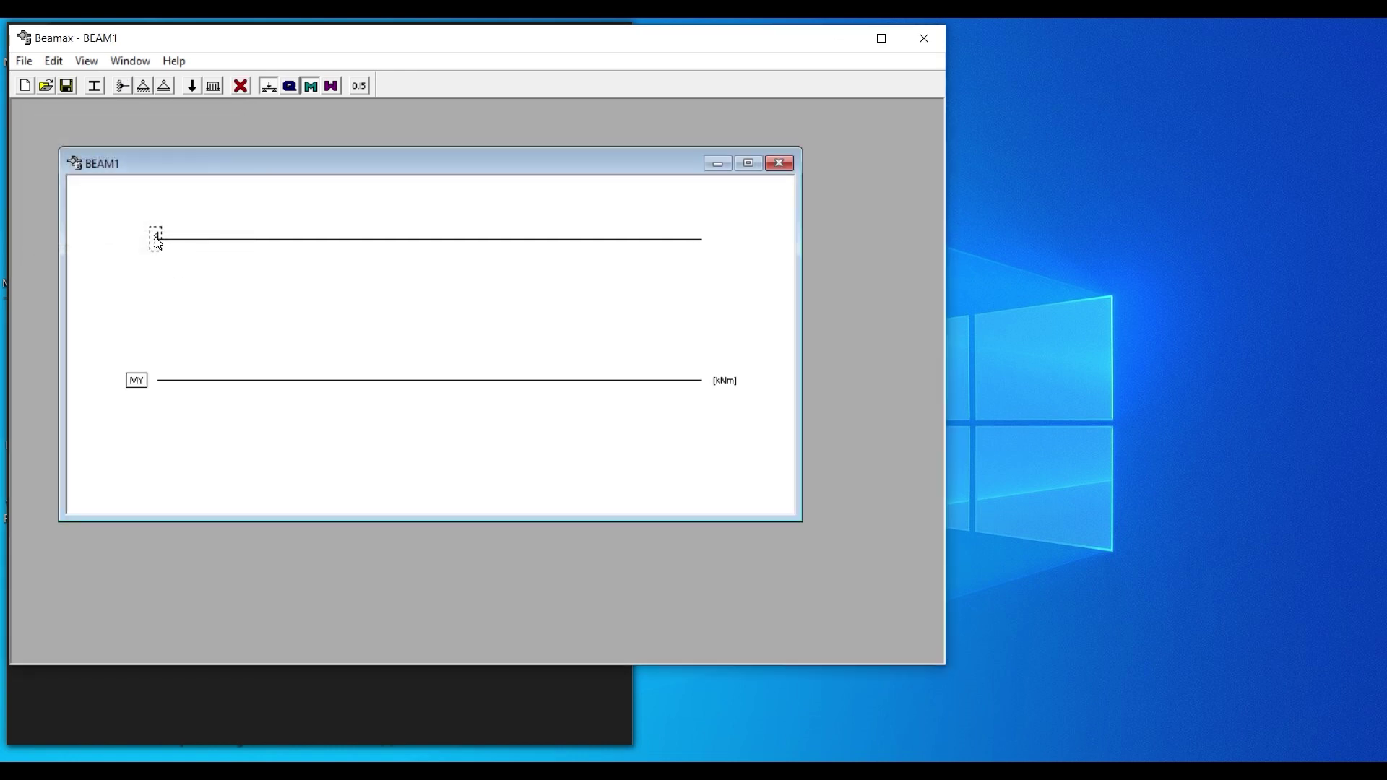
left_click(118, 90)
left_click(161, 183)
left_click(99, 223)
left_click(138, 89)
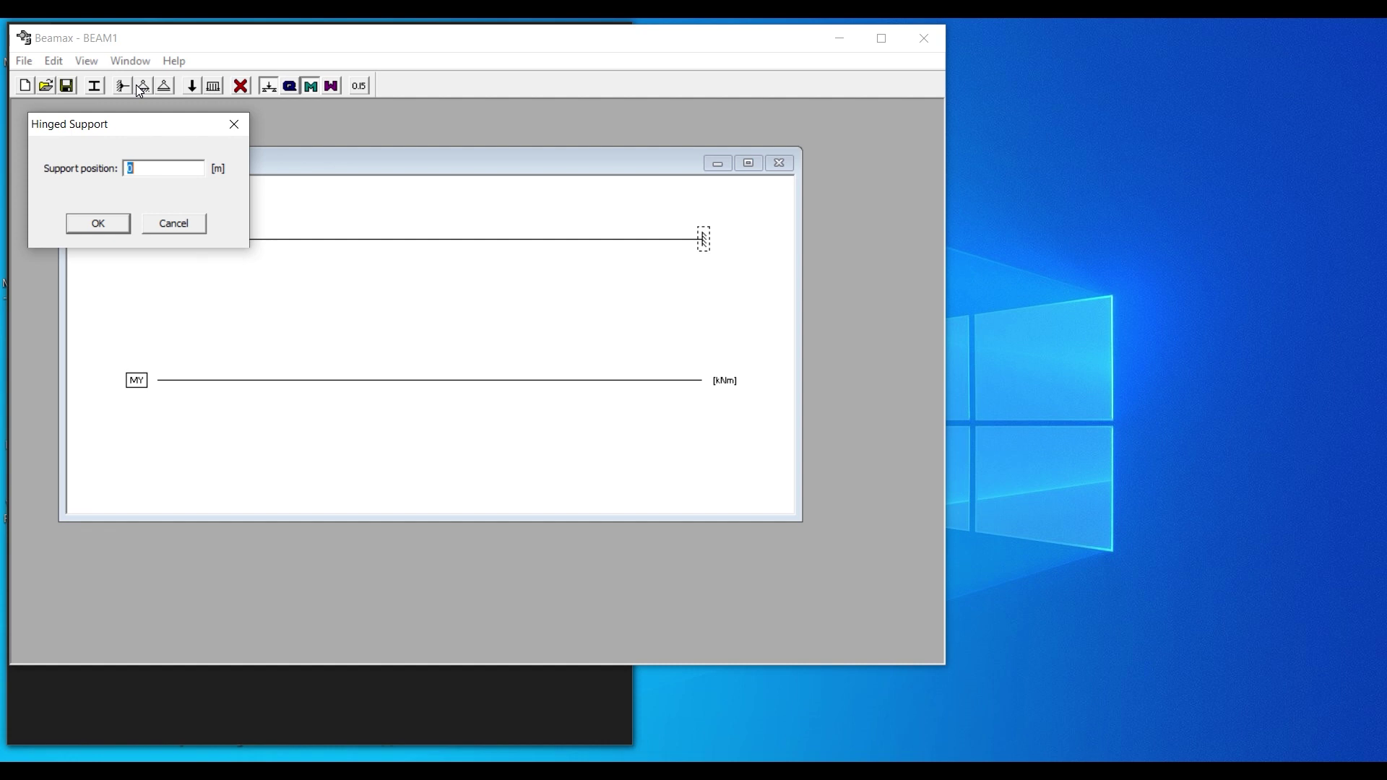
Add a hinged support at 2.5 m, then a roller support at 3 m on BEAM1.
type("2.5")
left_click(80, 227)
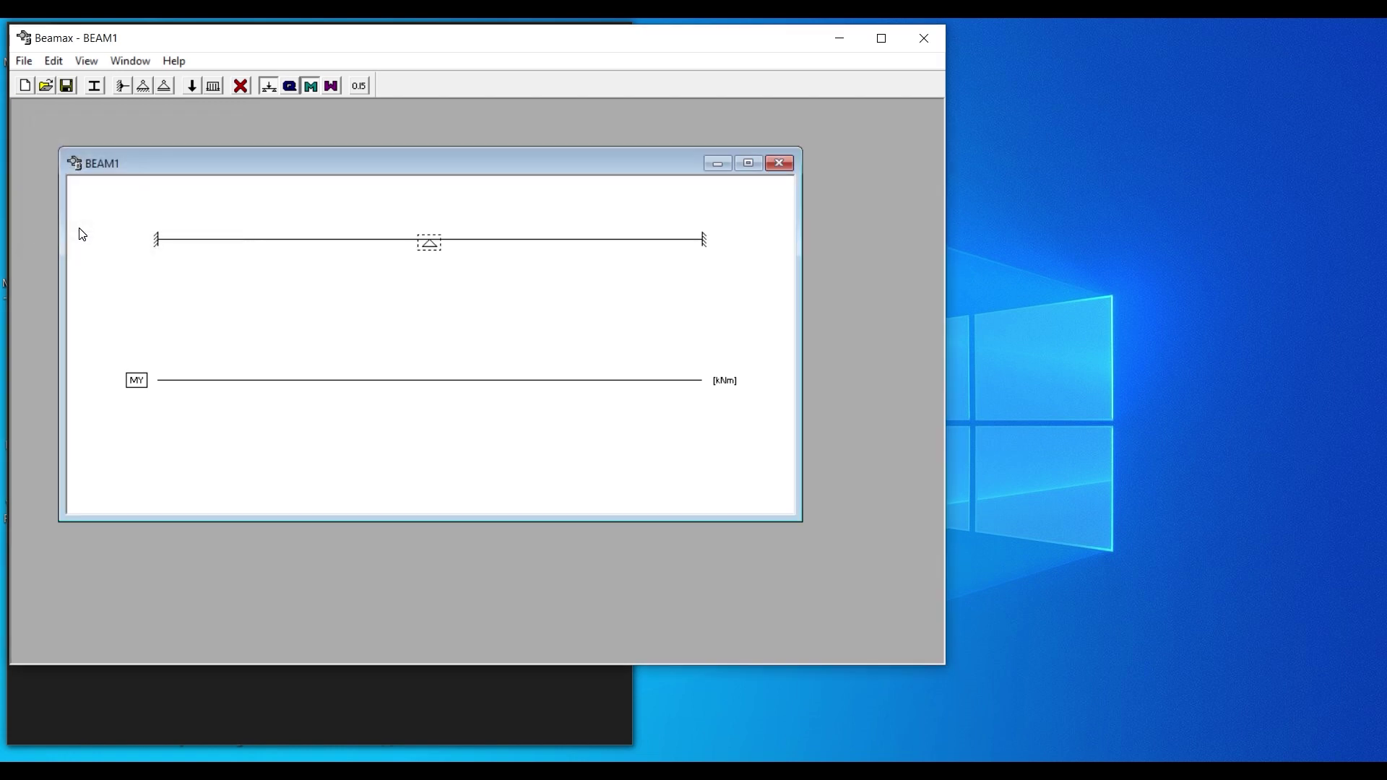
left_click(161, 91)
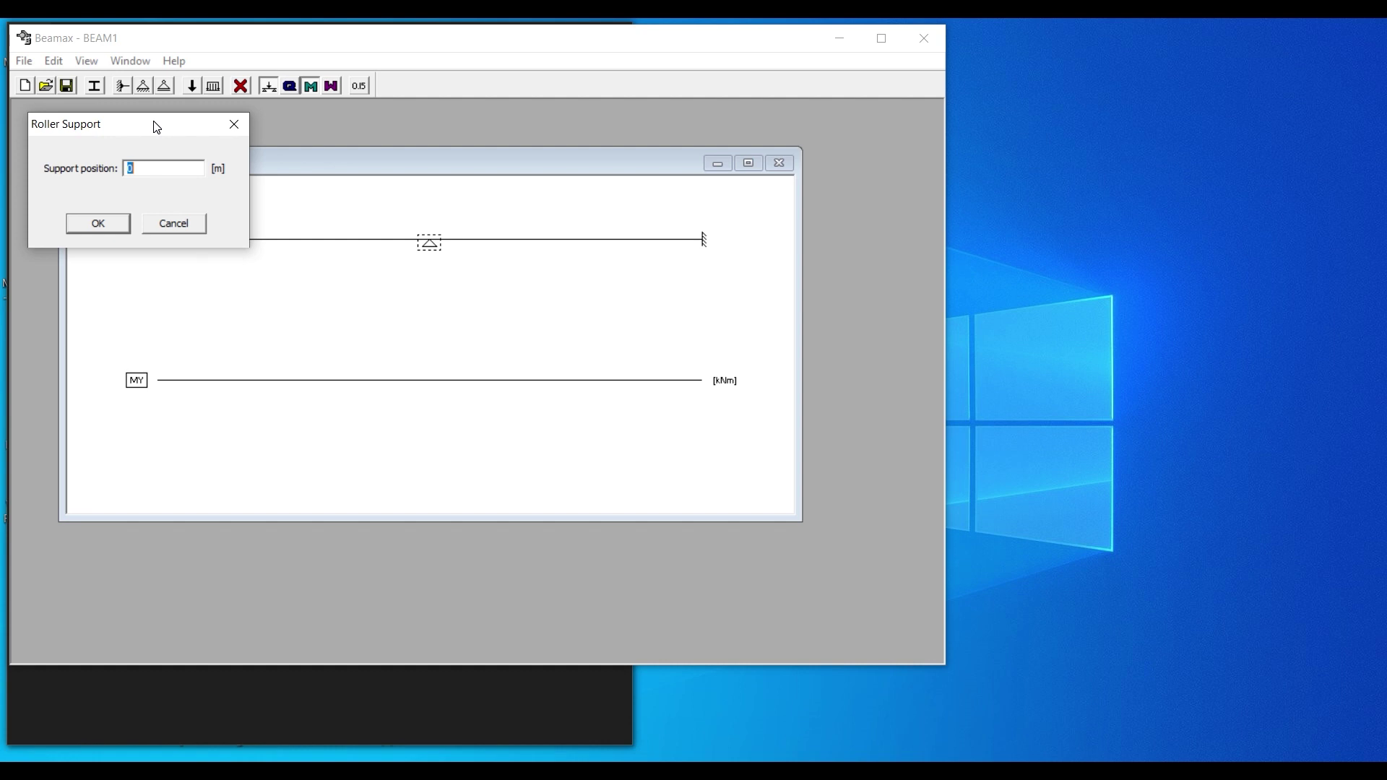
type("3")
left_click(94, 223)
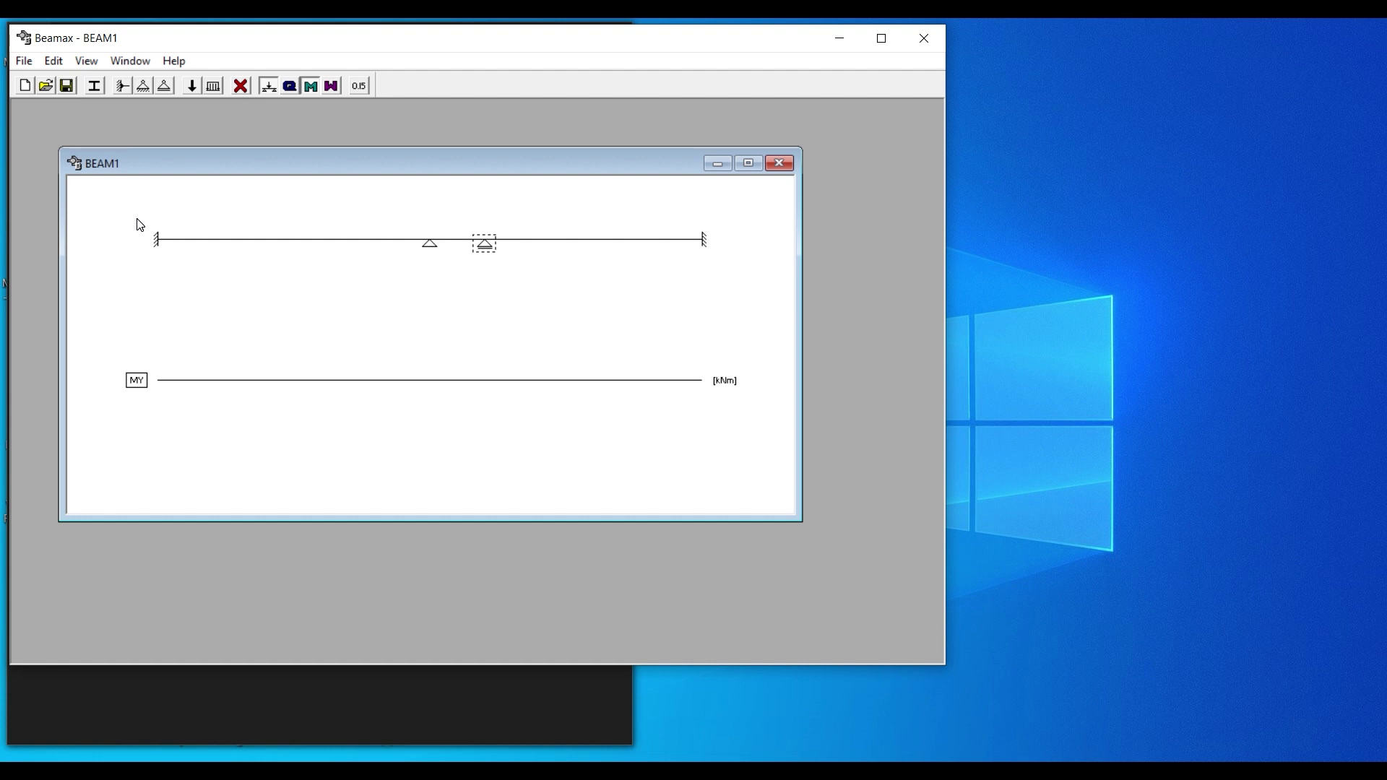
Add a 15 kN point load positioned at 4 m on BEAM1.
left_click(198, 85)
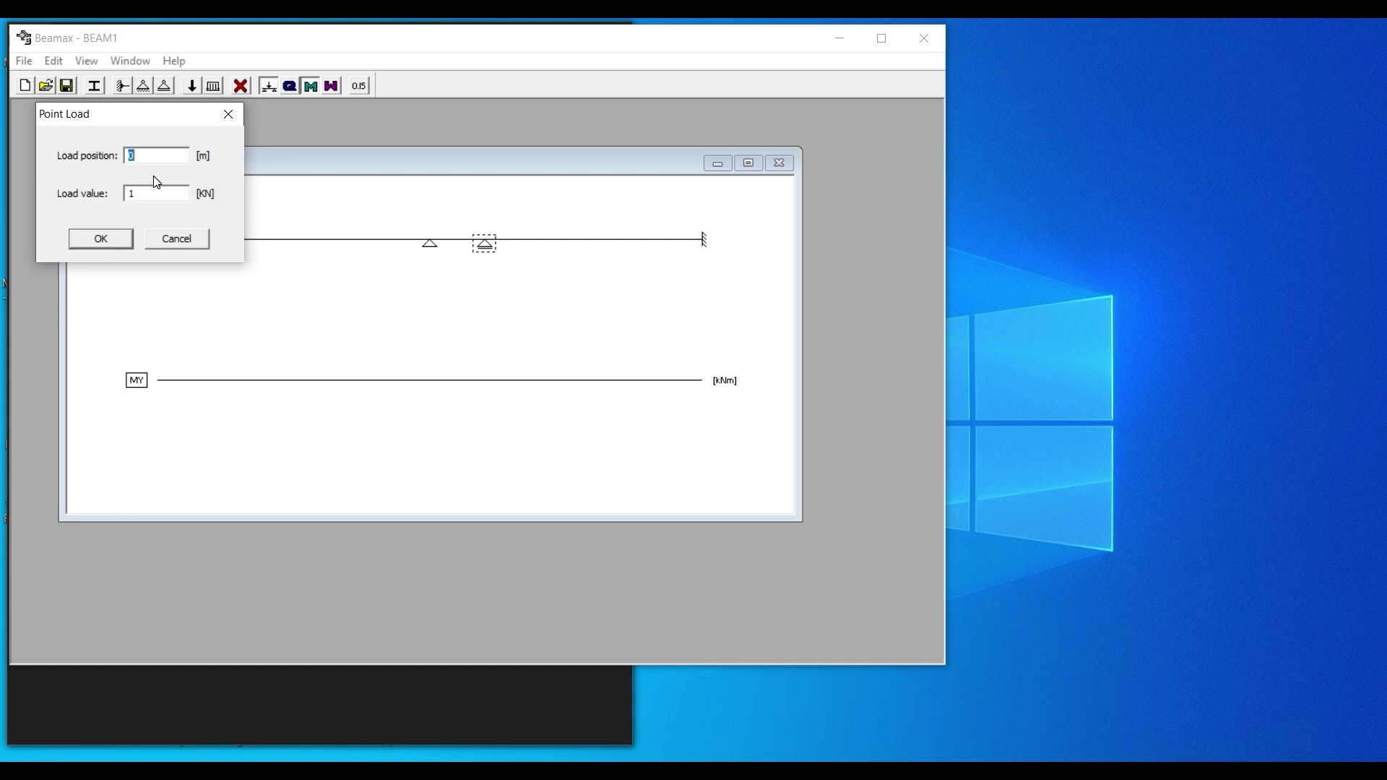
type("4")
left_click(137, 195)
type("5")
left_click(121, 236)
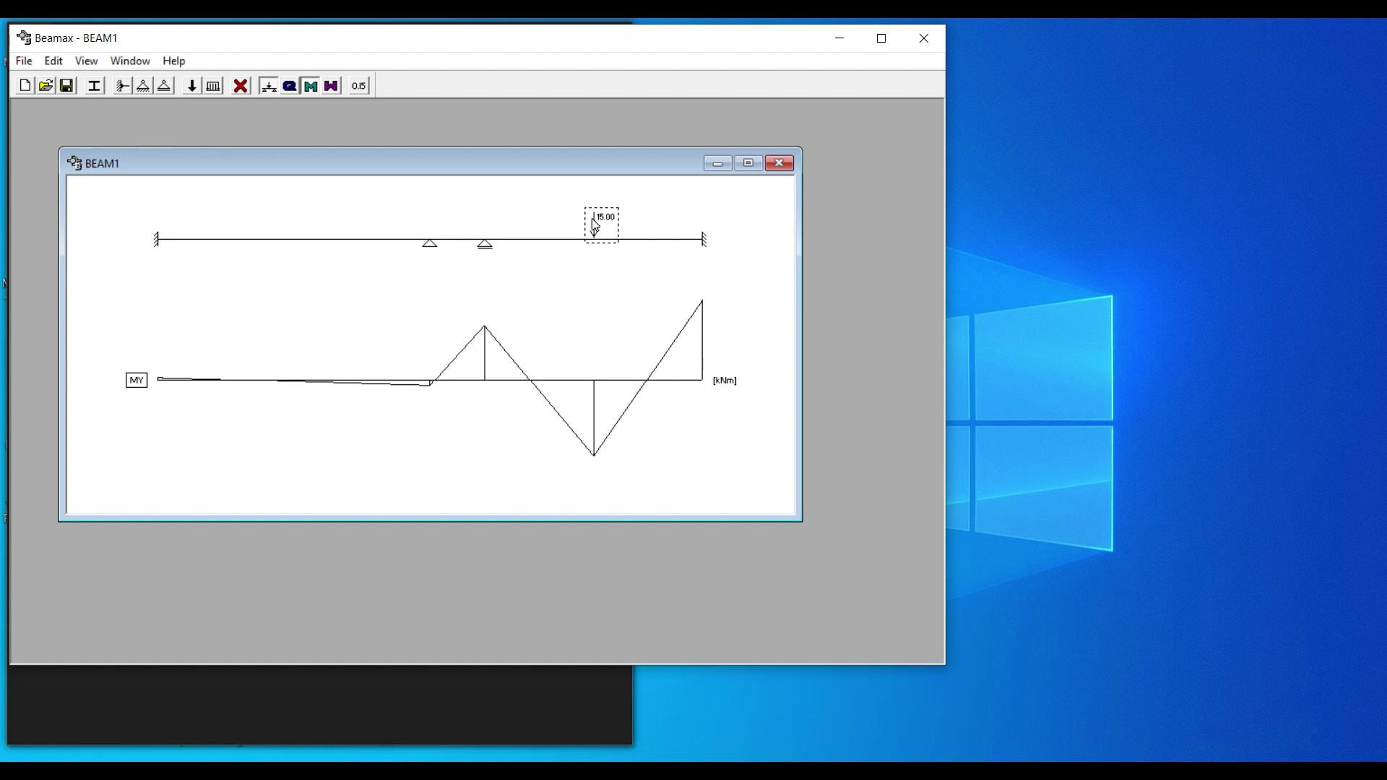
Select the roller support at 3 m and delete it.
left_click(110, 356)
left_click(486, 246)
left_click(240, 87)
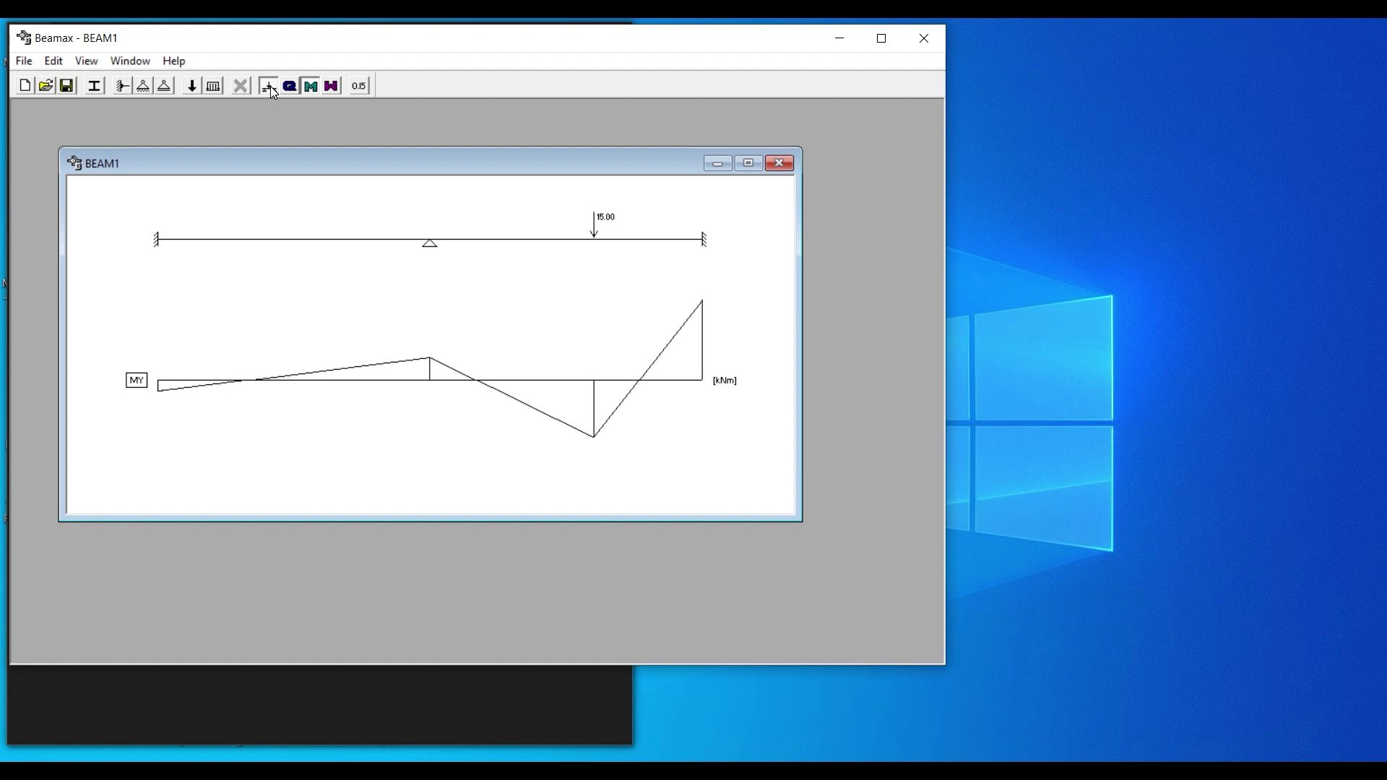
Toggle the beam sketch off and on, then display shear force and deflection diagrams.
left_click(268, 87)
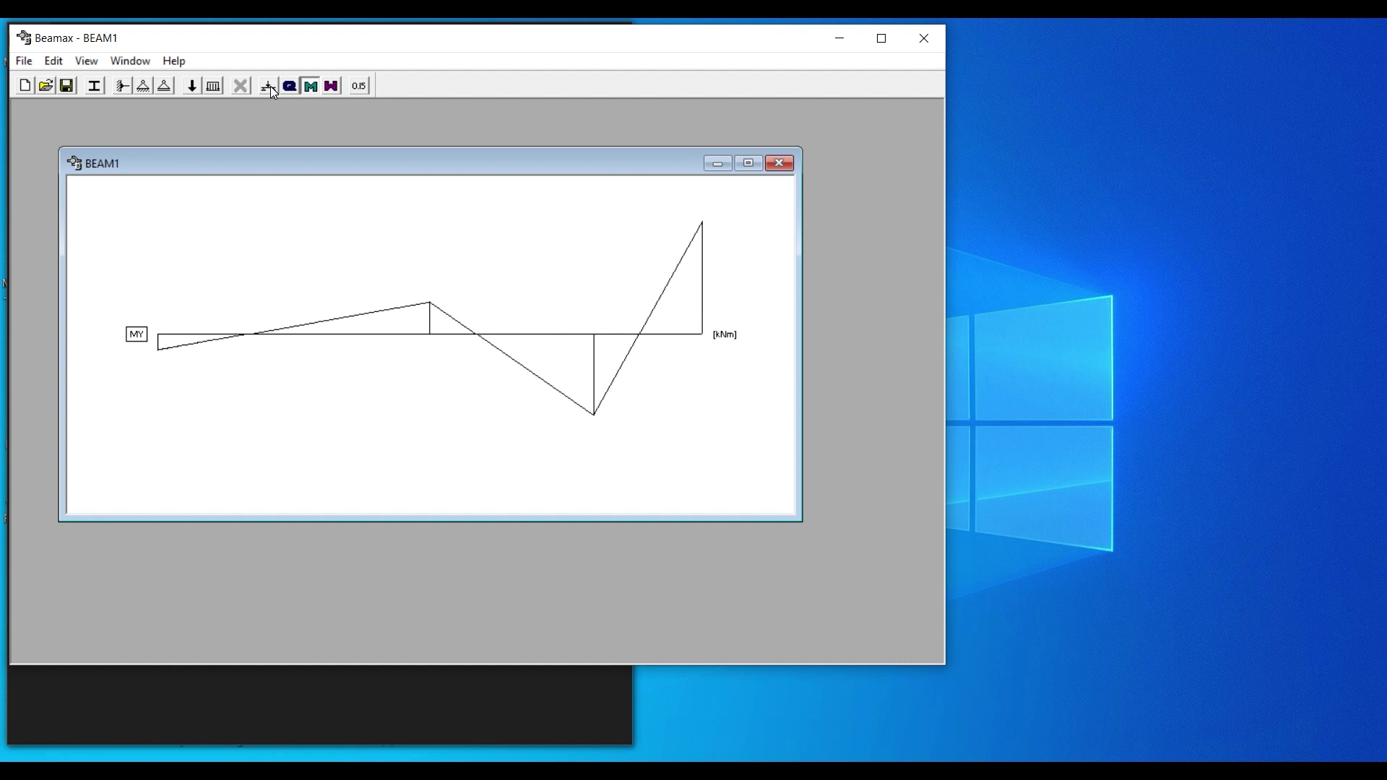
left_click(269, 87)
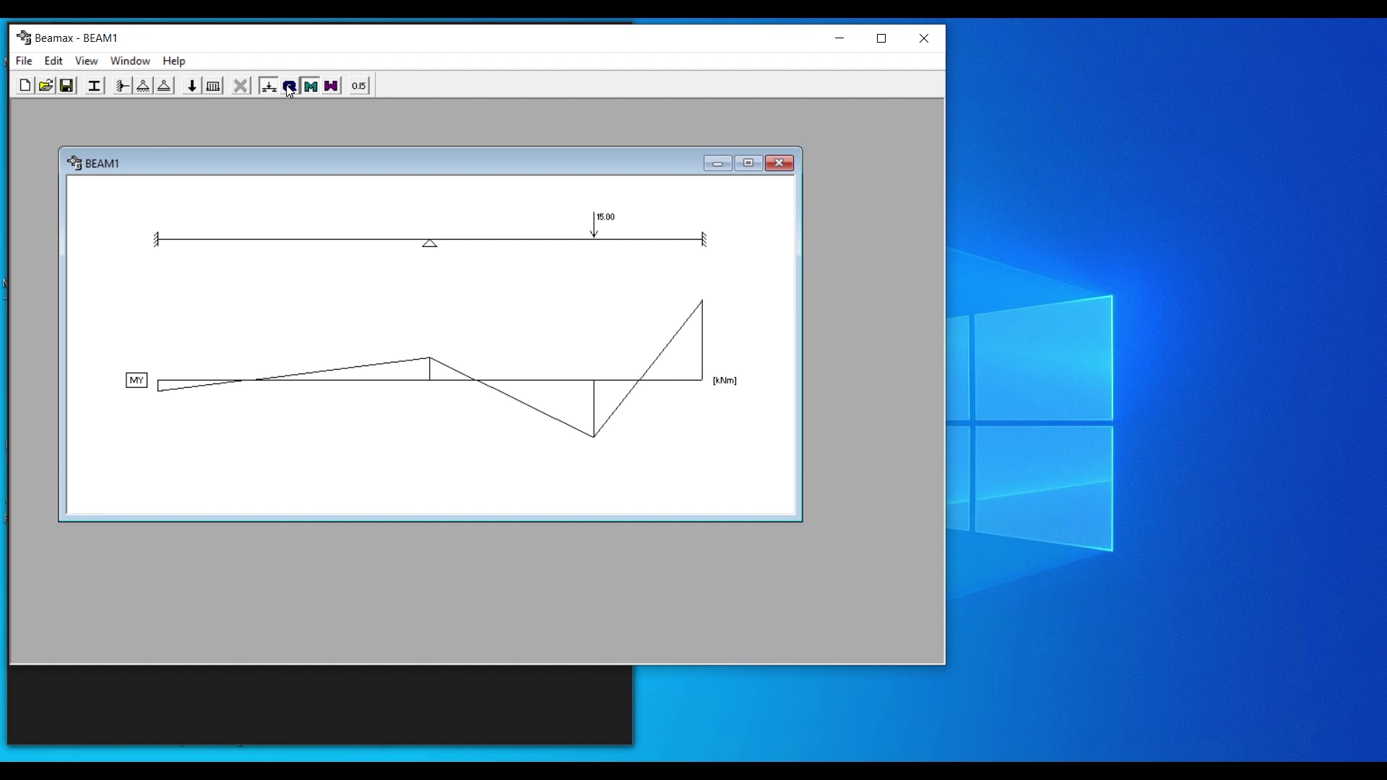
left_click(289, 87)
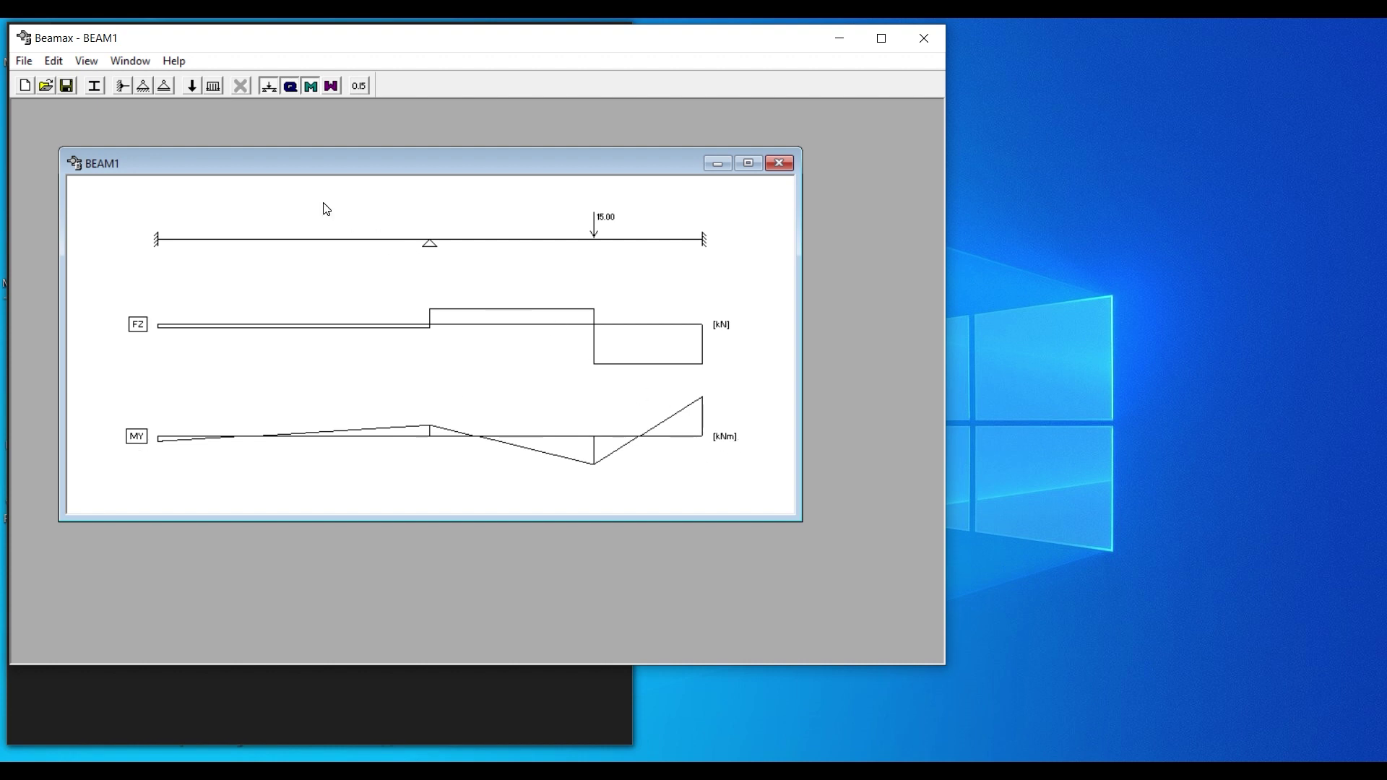
left_click(331, 90)
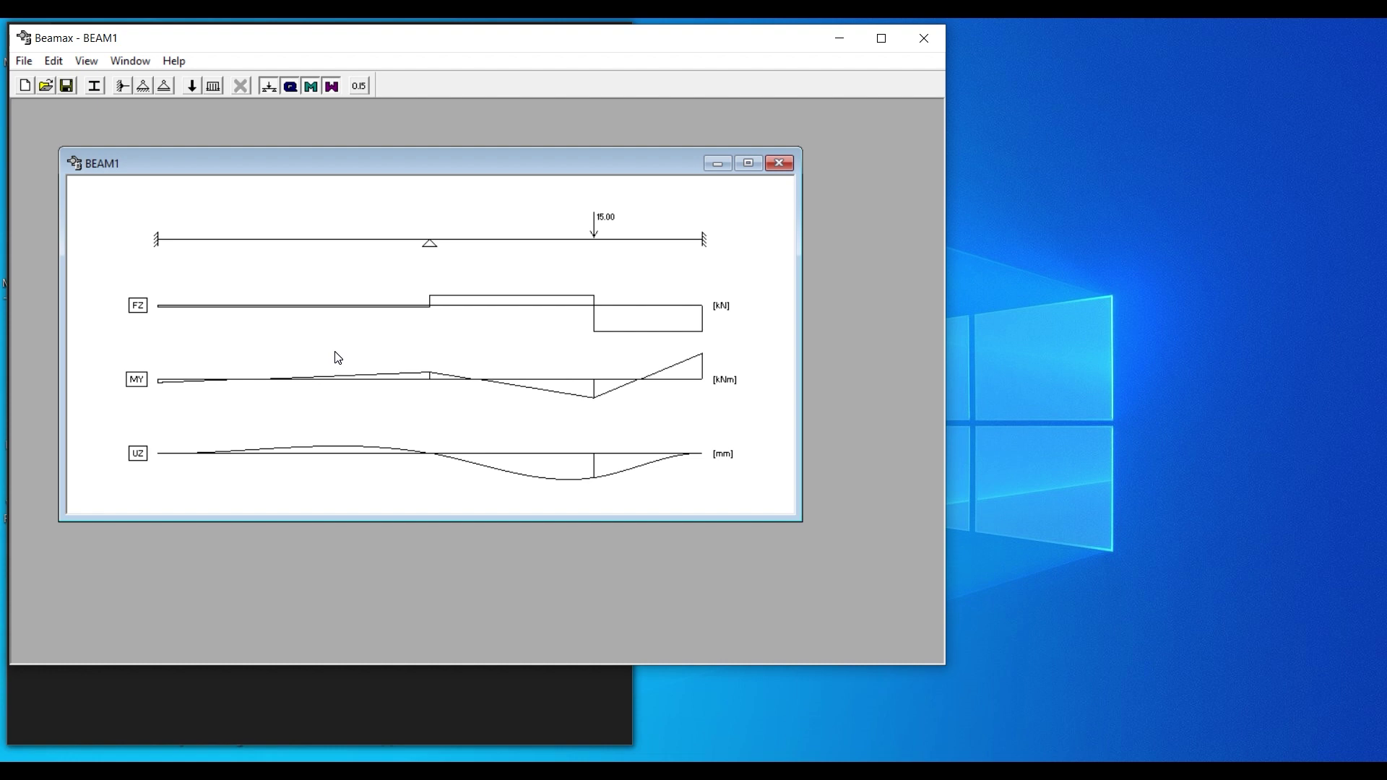
Show diagram values: shear 4.20/-10.80 kN, moment 4.50 kNm, deflection 0.08 mm.
left_click(359, 87)
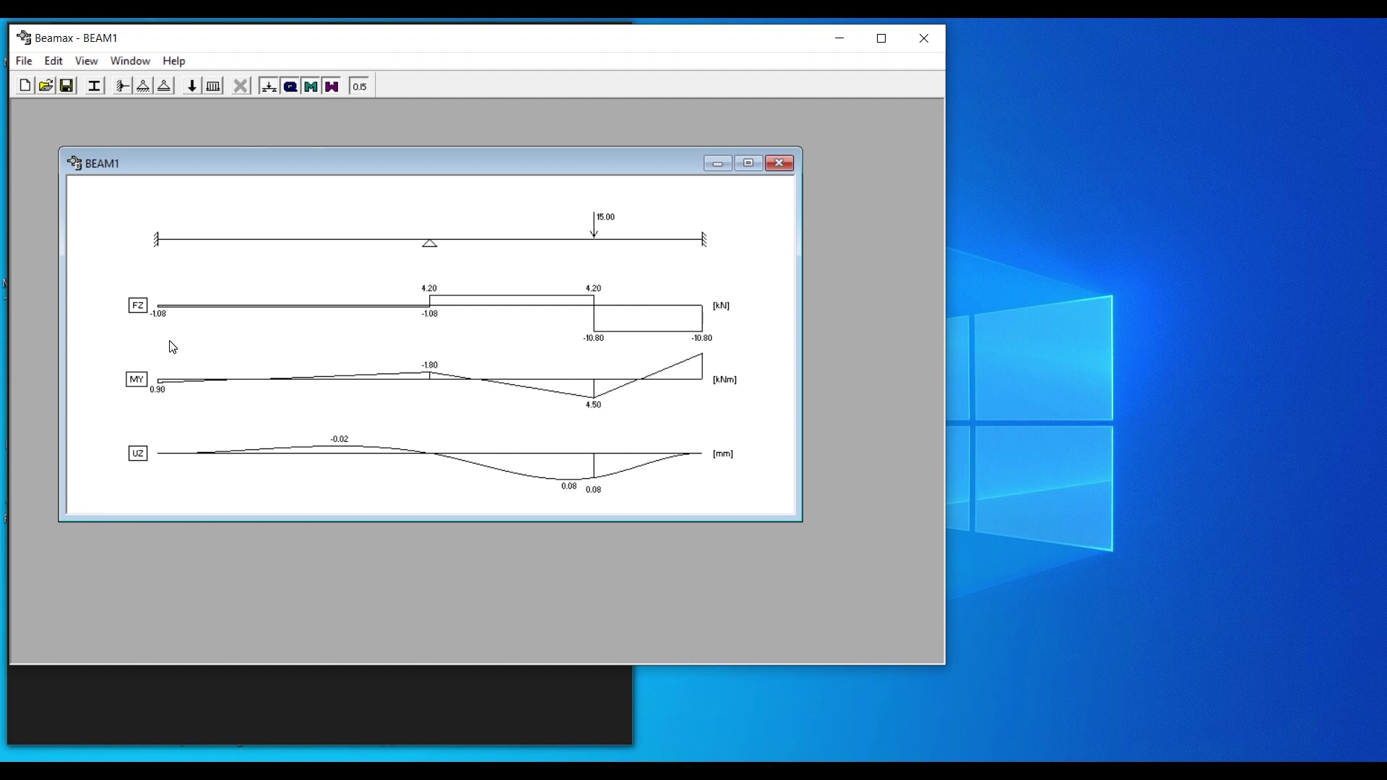